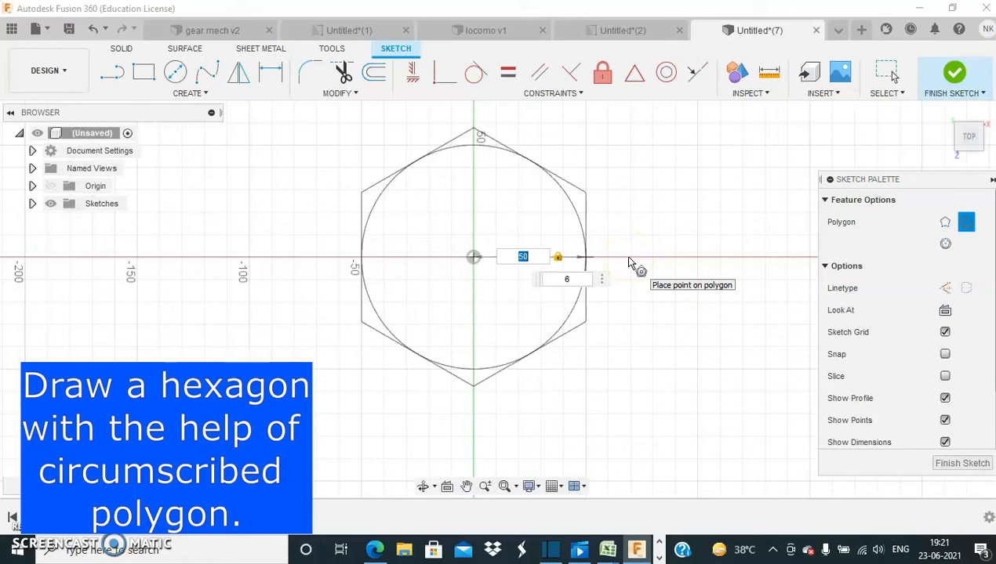
Step: Place the six-sided circumscribed polygon, centred on the origin with a 50 mm inner radius, and finish the sketch
left_click(628, 262)
scroll(623, 300, "up", 2)
scroll(624, 300, "up", 2)
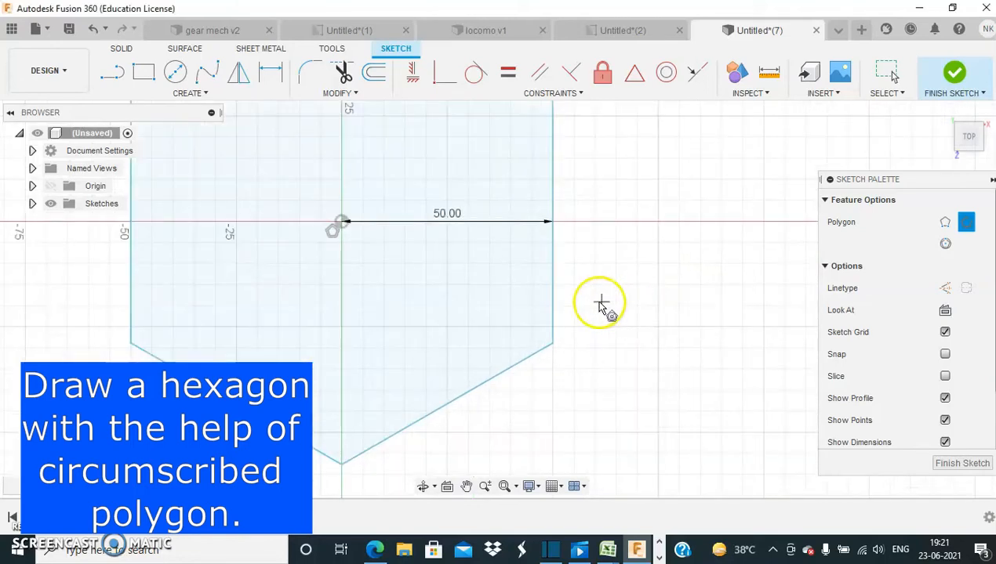
scroll(605, 291, "down", 4)
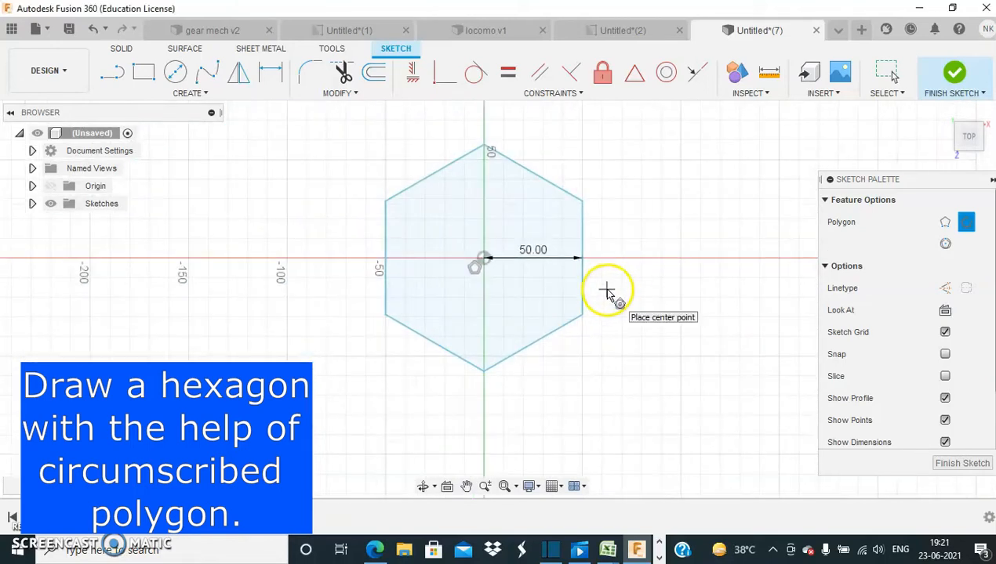
left_click(952, 80)
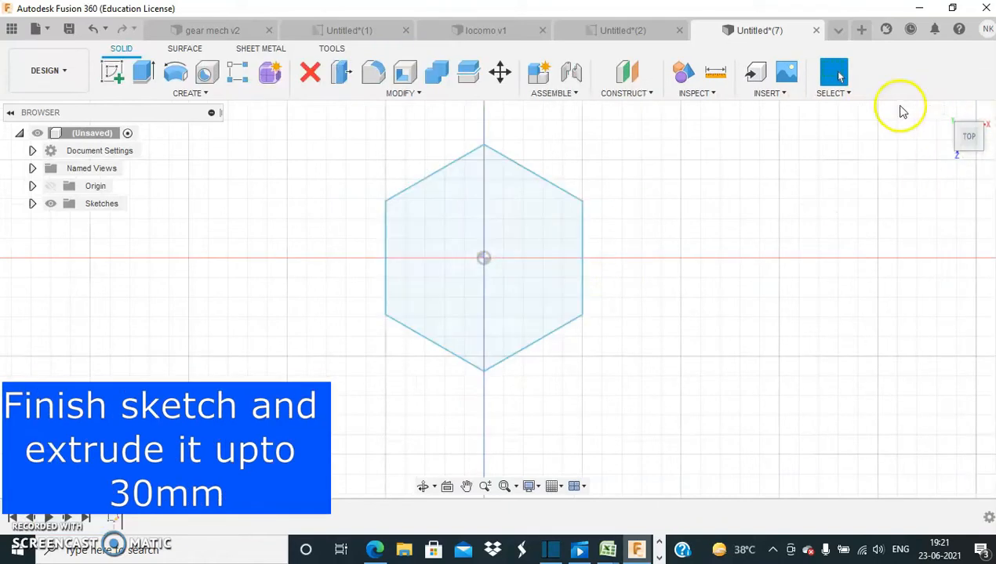
Step: Extrude the hexagon profile 30 mm to one side as a new body
left_click(946, 114)
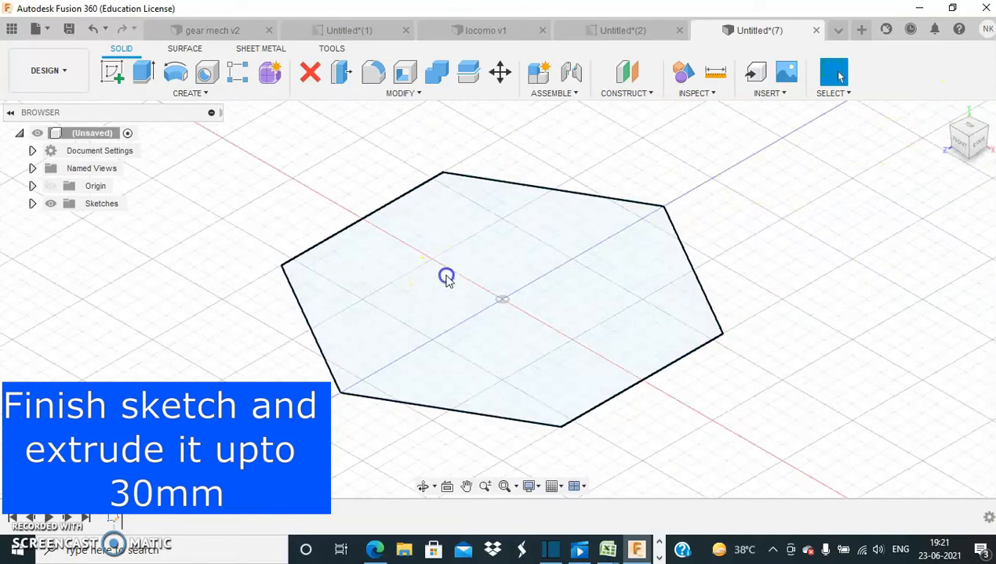
left_click(445, 280)
left_click(143, 72)
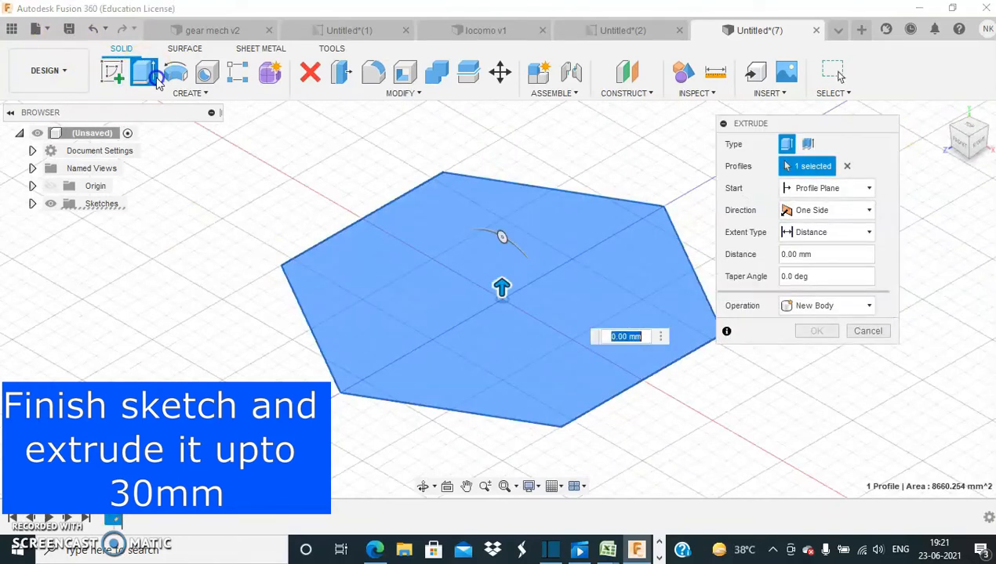
type("30")
key("Return")
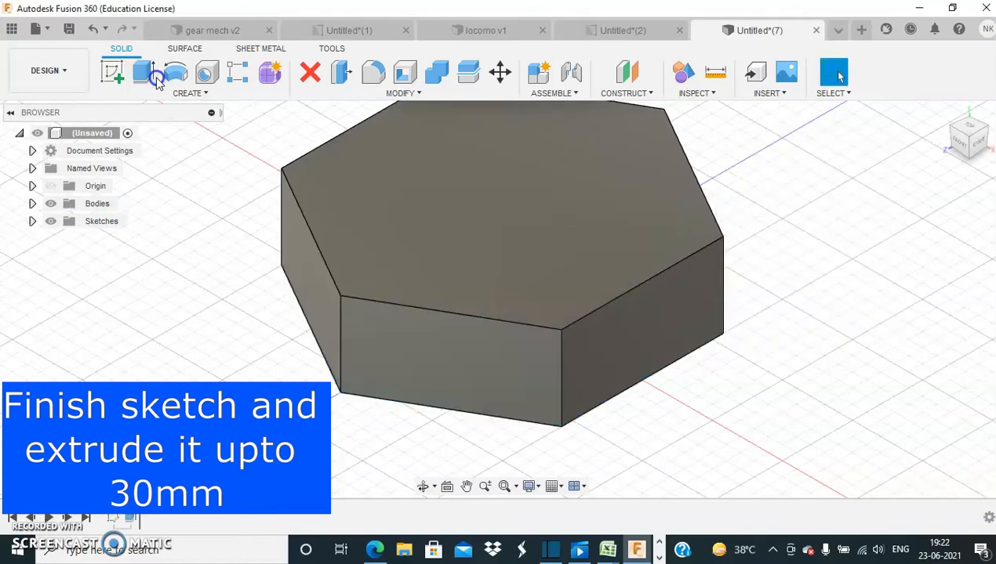
Step: Start a sketch on the vertical YZ plane, hiding the body to pick the plane and showing it again
left_click(114, 79)
left_click(509, 298)
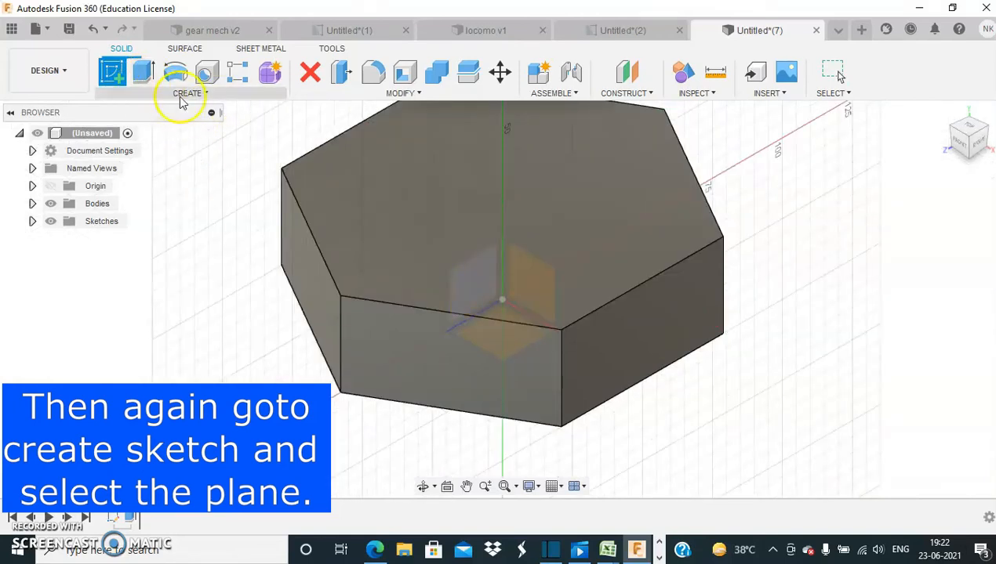
left_click(50, 203)
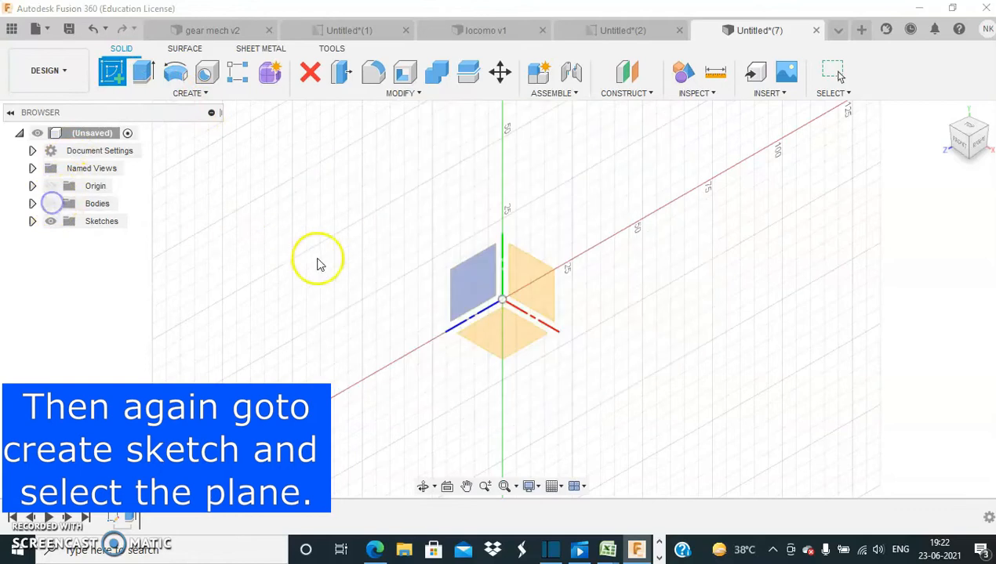
left_click(470, 284)
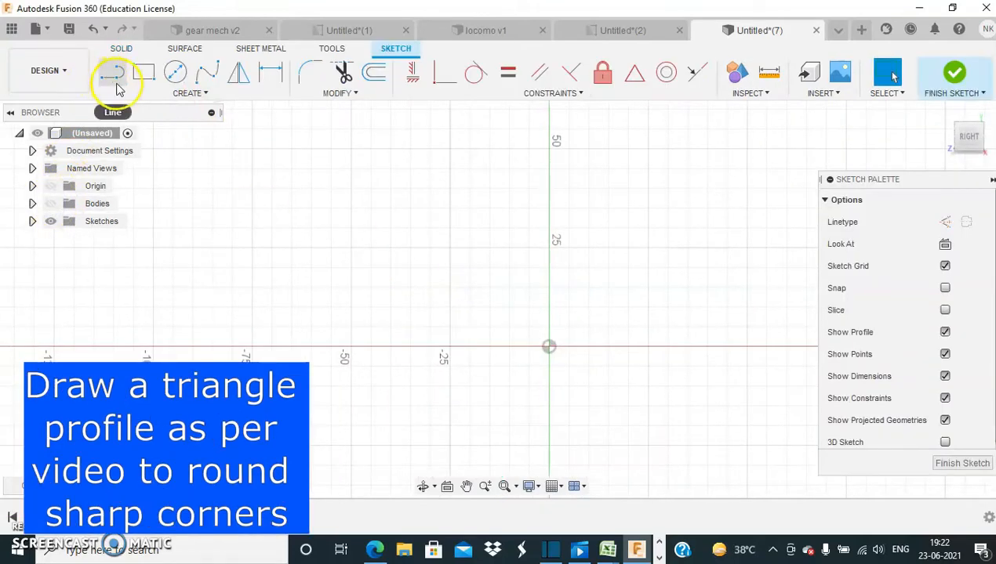
left_click(50, 203)
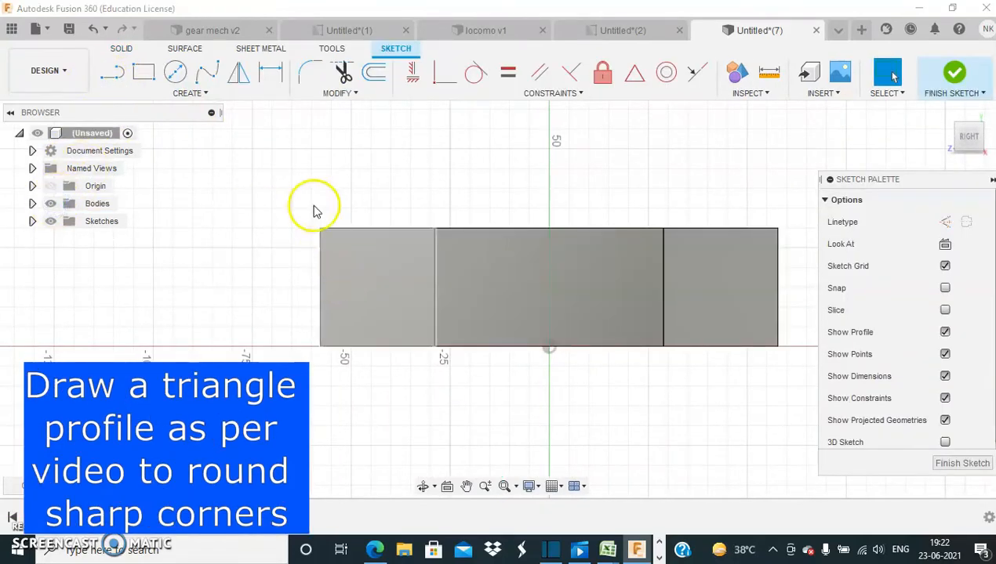
Step: Draw a closed right triangle with lines at the body's lower outer corner, about 7 mm wide and 9 mm high
left_click(112, 74)
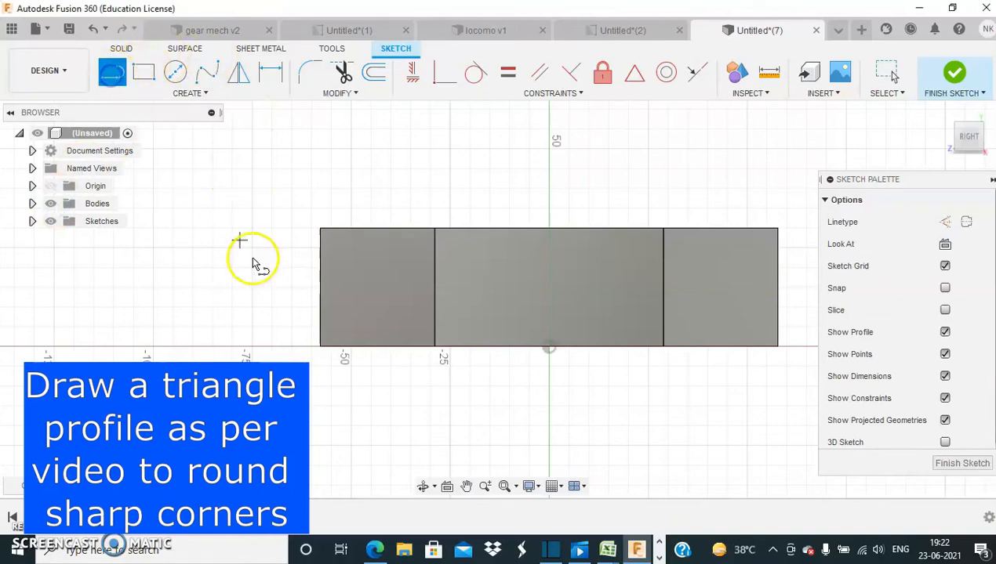
left_click(321, 313)
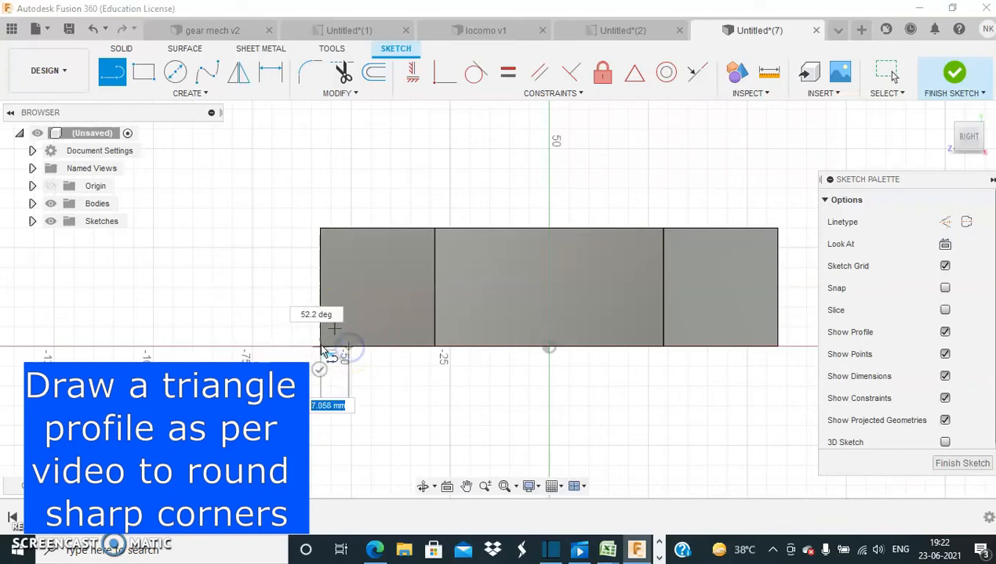
scroll(322, 321, "up", 4)
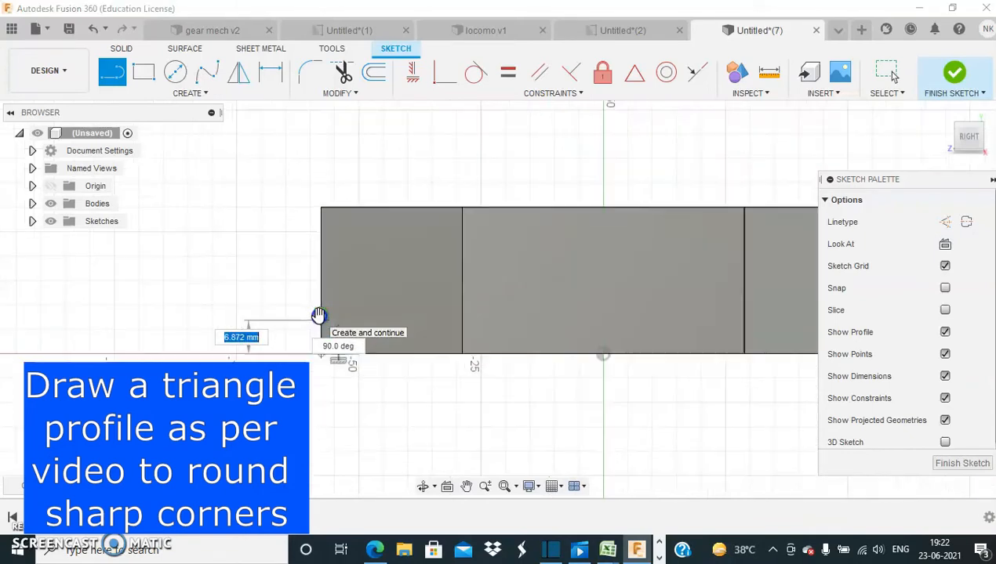
left_click(322, 309)
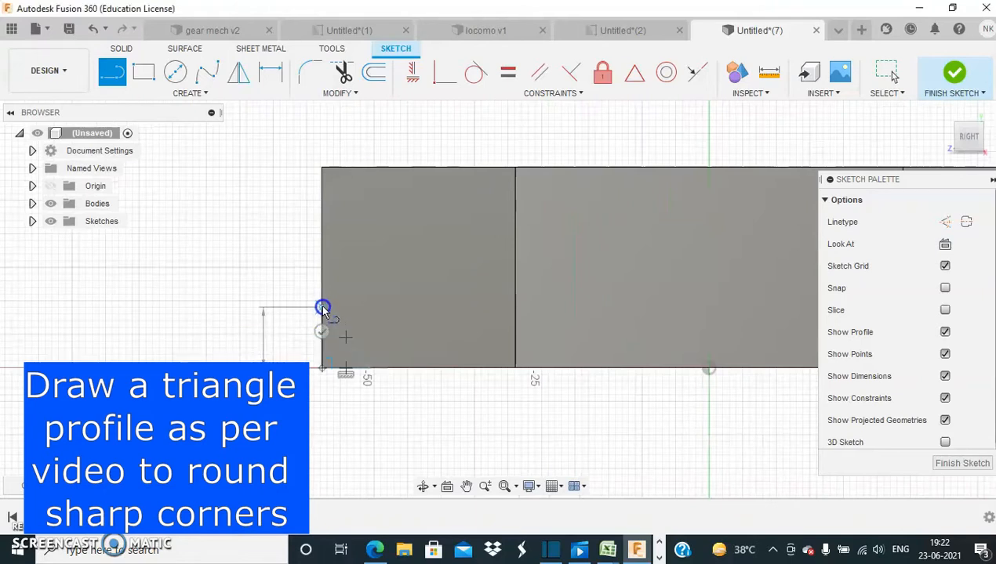
left_click(380, 331)
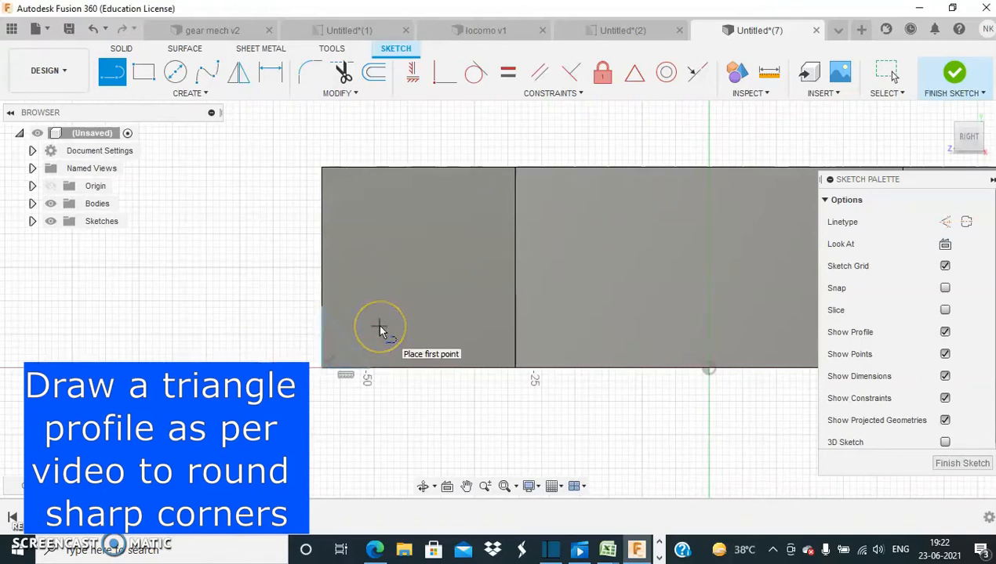
left_click(443, 73)
left_click(341, 335)
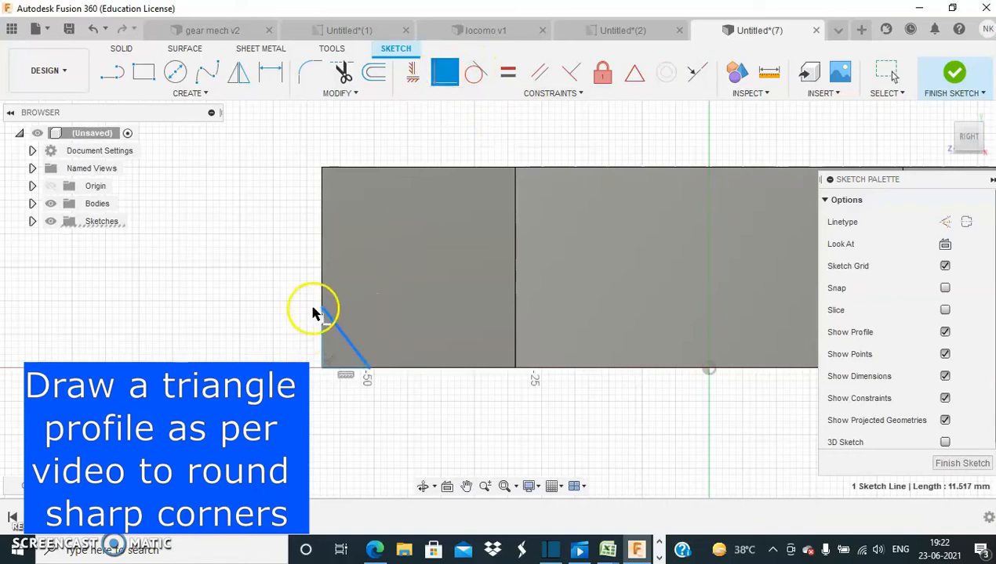
key("Escape")
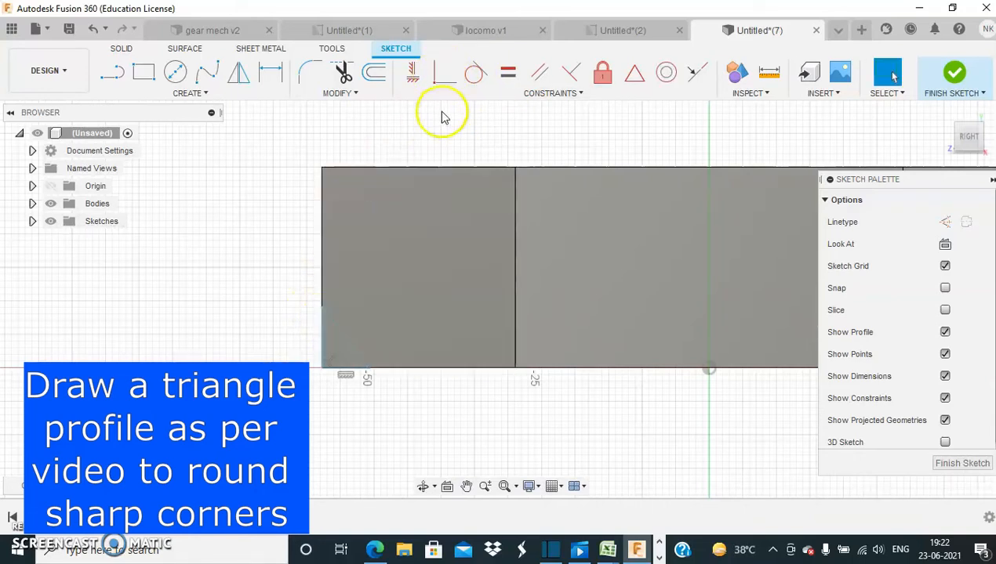
Step: Make the triangle's upper vertex coincident with the body's vertical outer edge
left_click(441, 72)
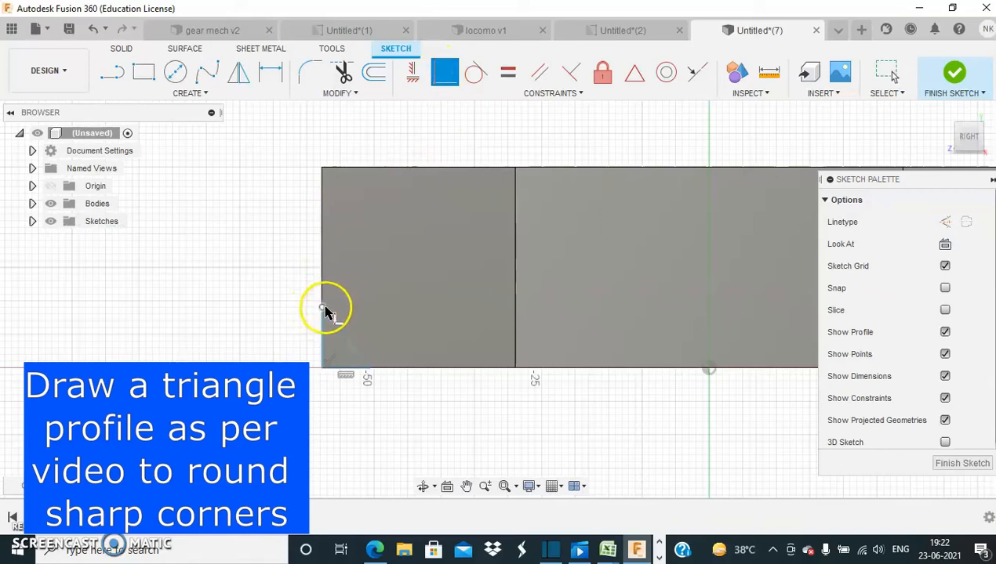
left_click(322, 306)
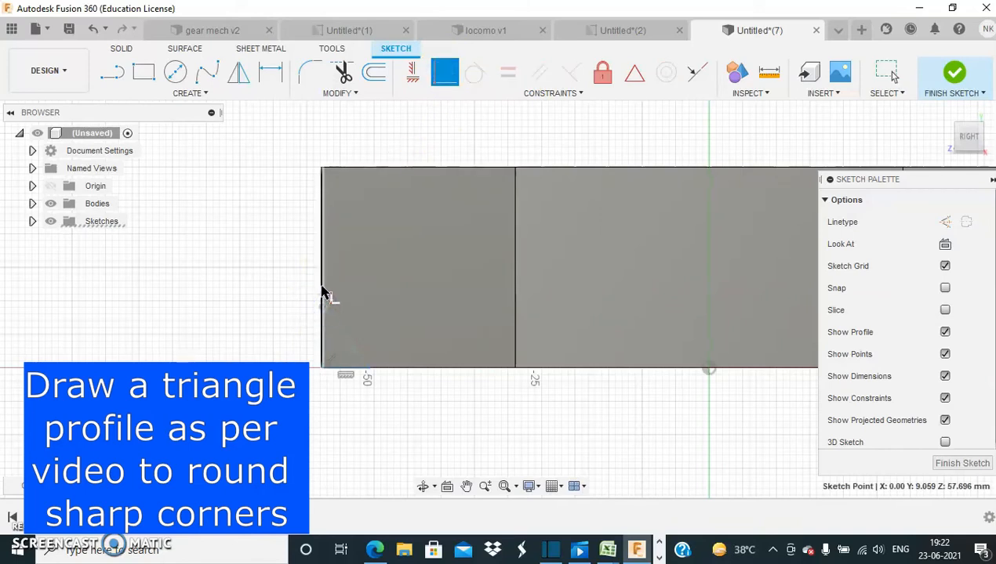
left_click(321, 288)
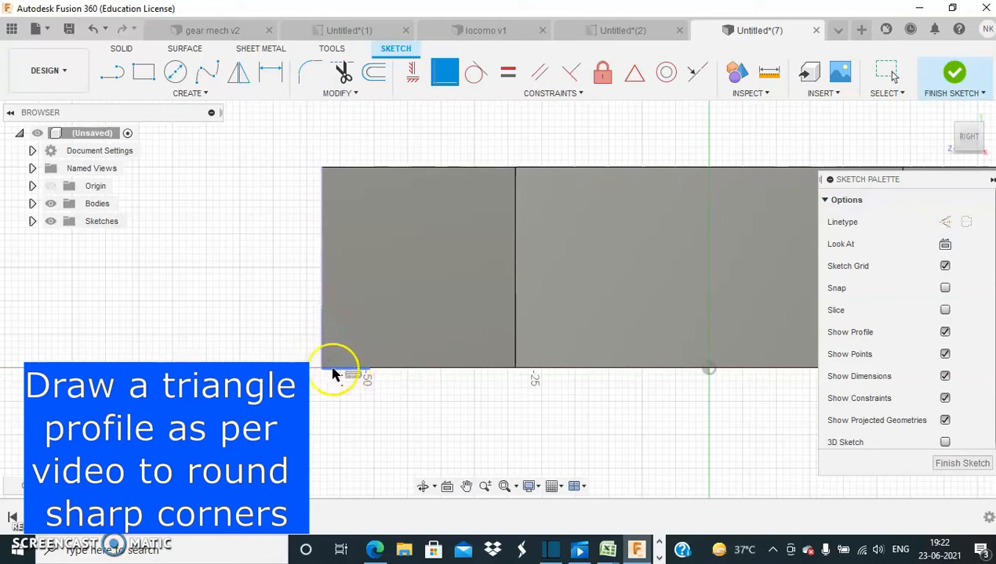
Step: Make the triangle's right-angle corner point coincident with the body's bottom edge
left_click(320, 369)
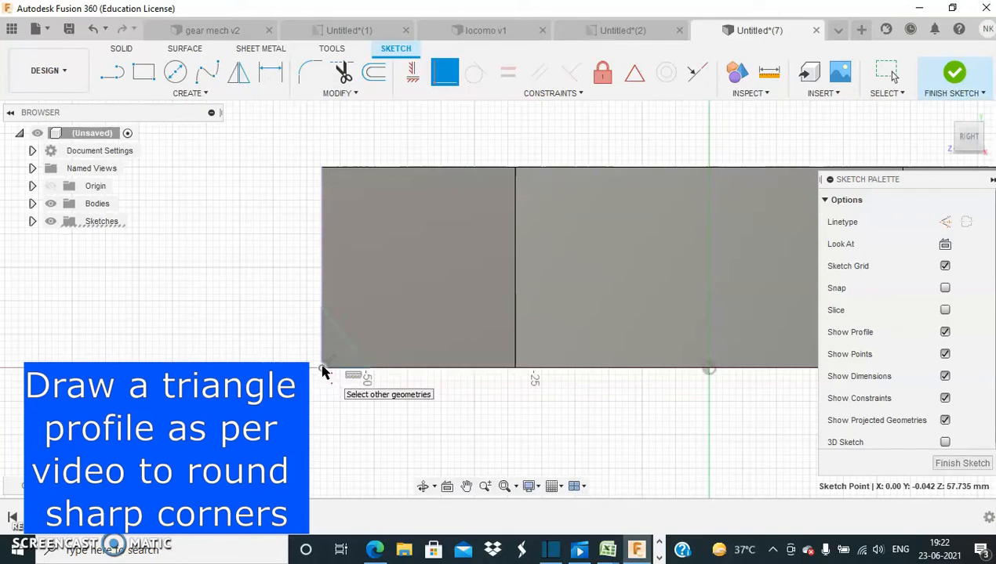
left_click(322, 368)
scroll(324, 370, "up", 5)
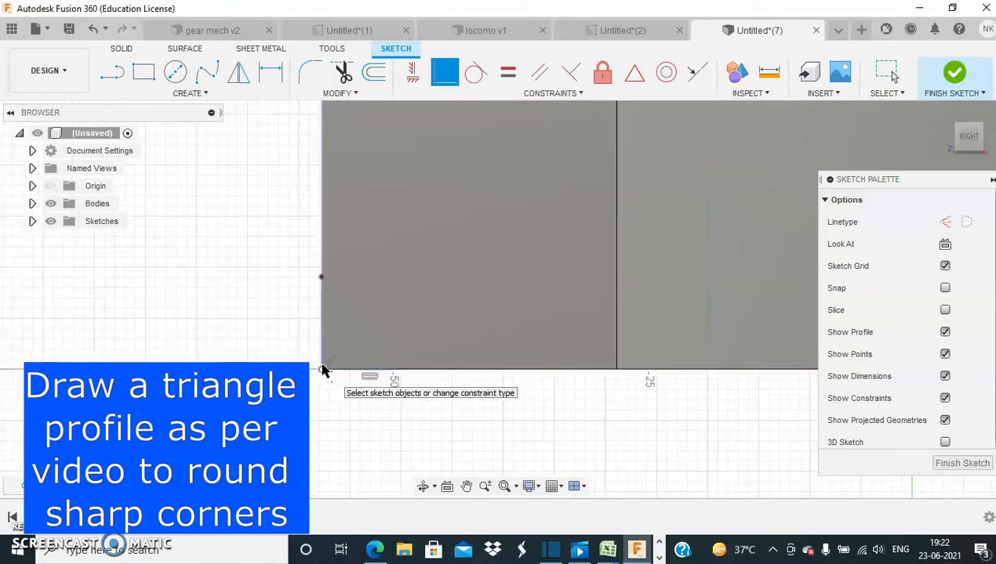
left_click(329, 360)
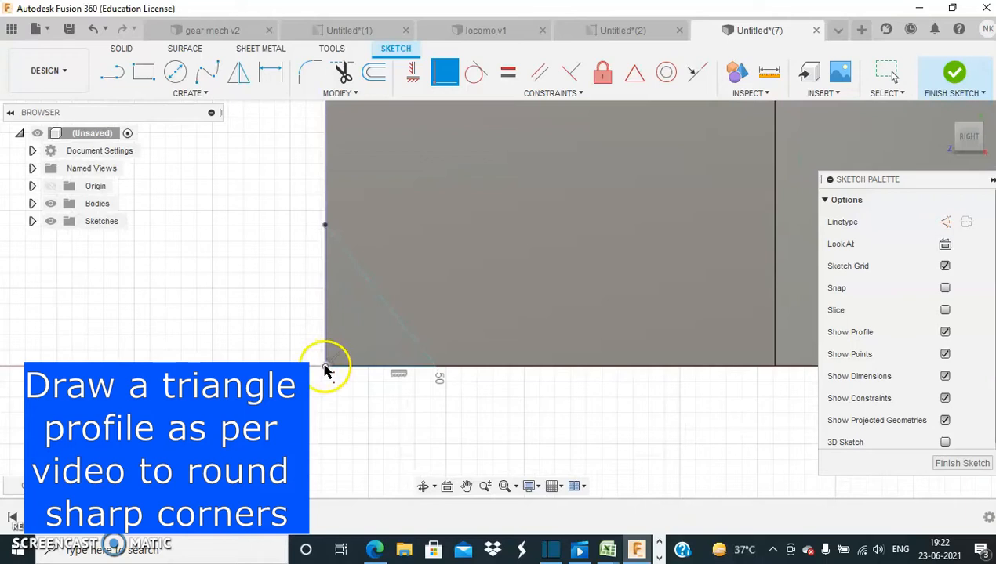
left_click(324, 367)
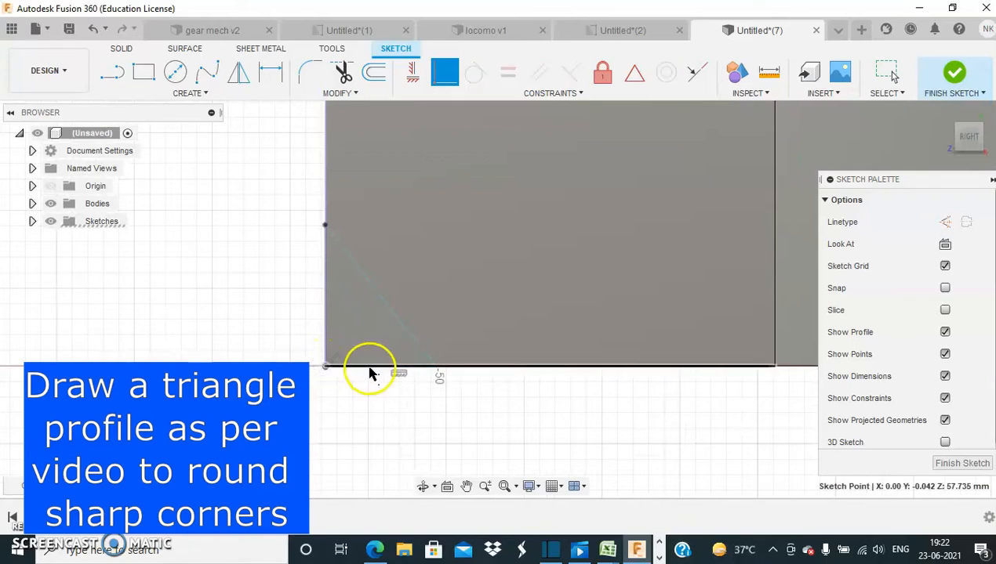
left_click(371, 367)
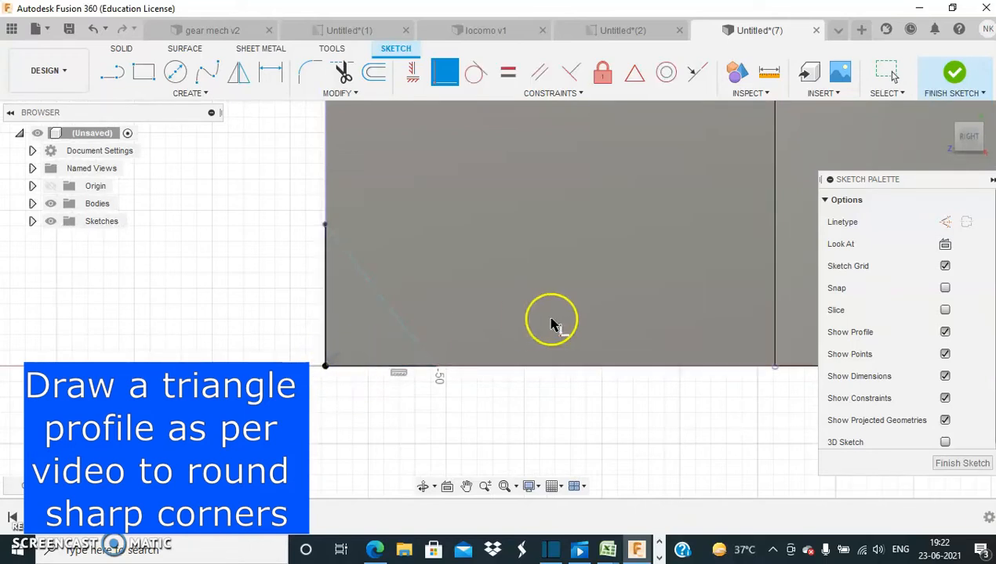
Step: Try to add a coincident constraint to the triangle's inner base vertex, and finish the sketch
scroll(473, 311, "down", 1)
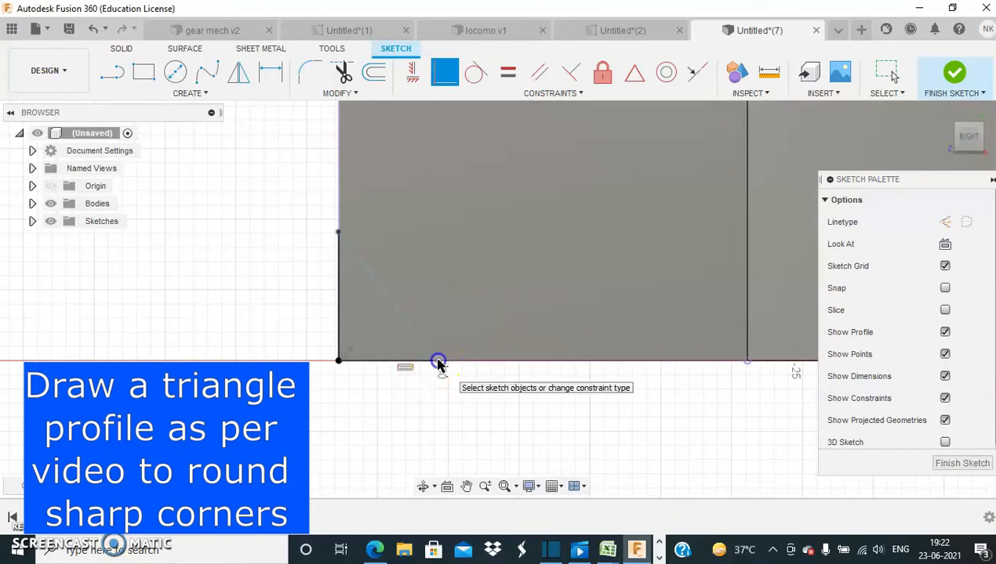
left_click(438, 366)
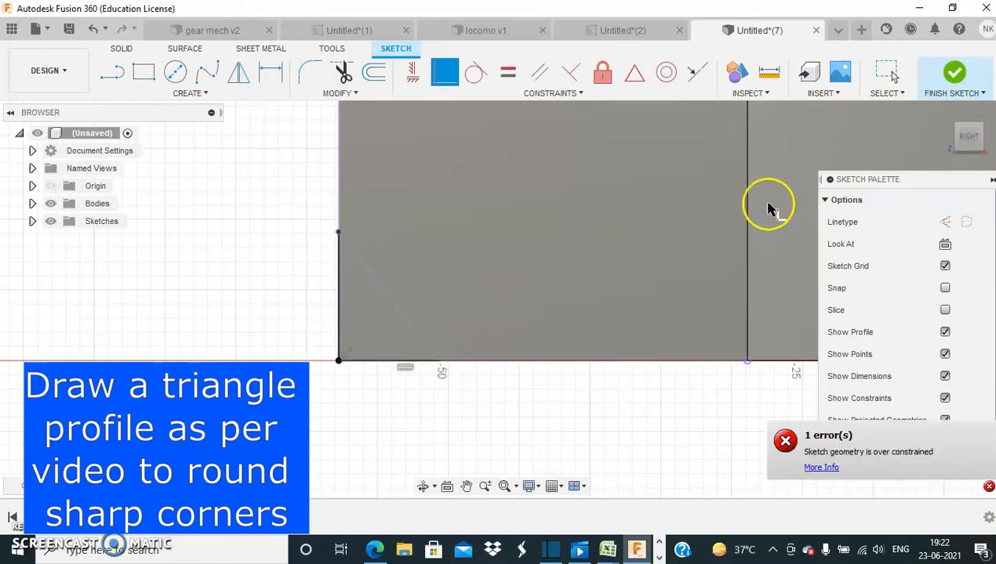
left_click(954, 78)
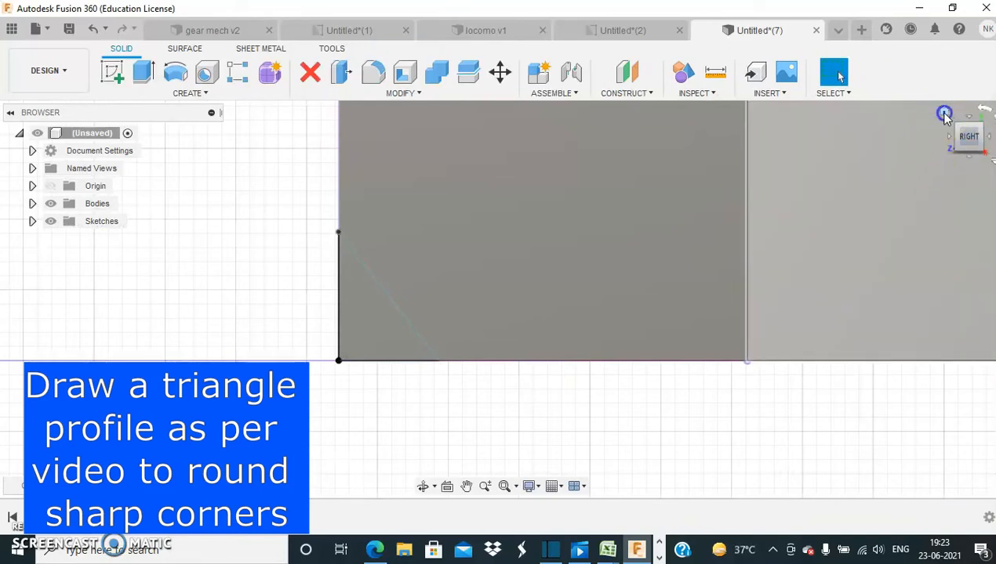
Step: Revolve the triangle profile 360 degrees about the vertical Y axis as a cut through the hexagonal body
left_click(944, 114)
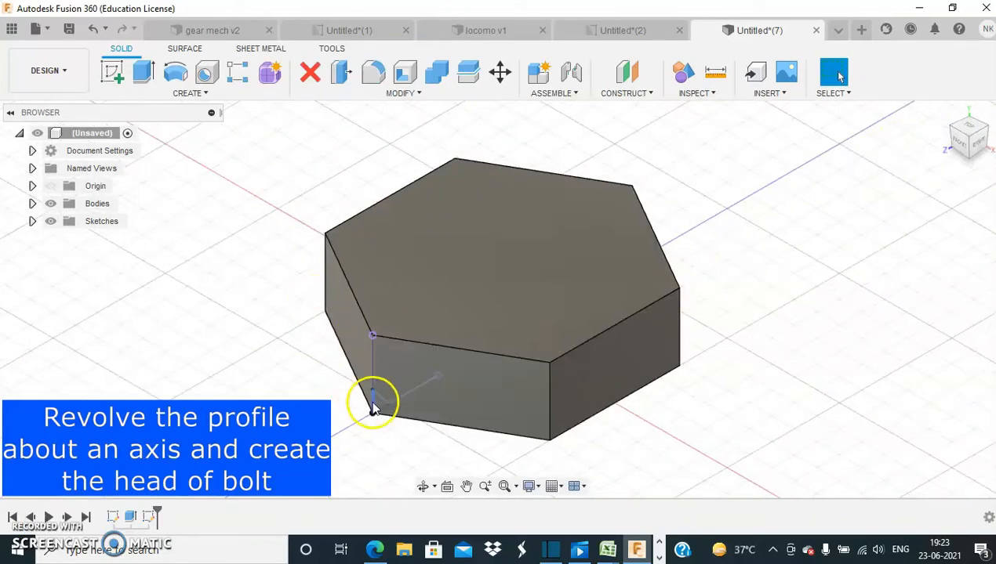
left_click(179, 75)
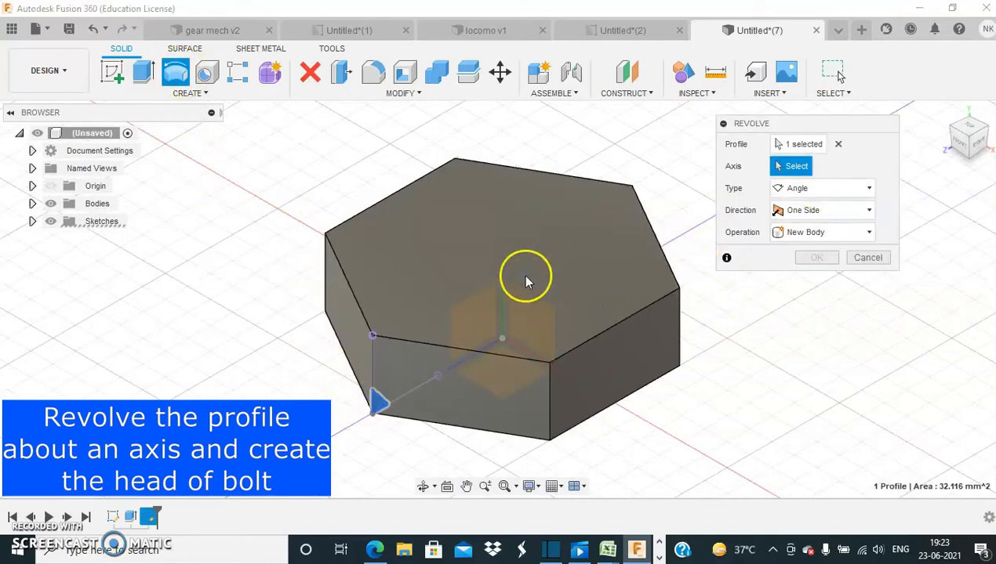
left_click(503, 288)
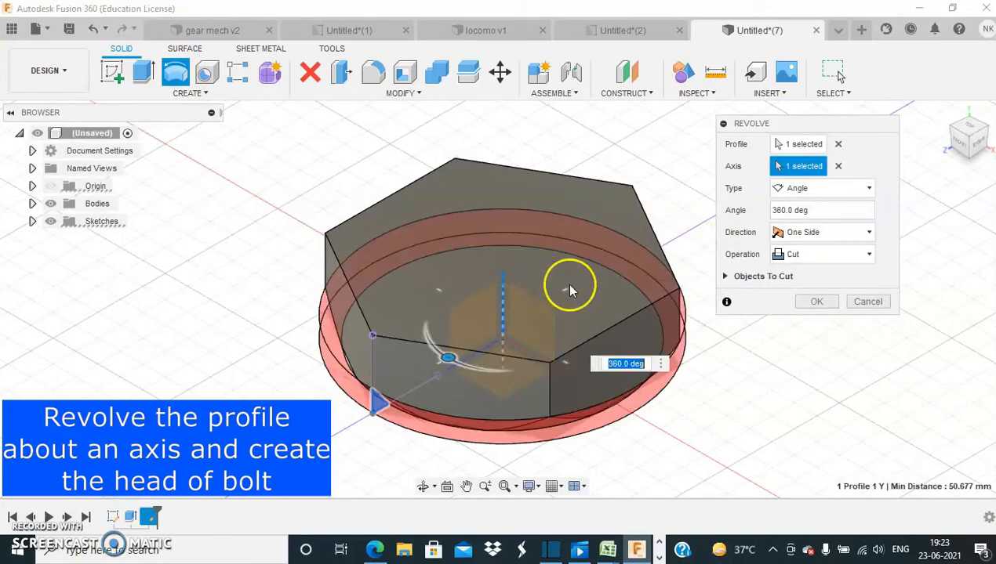
left_click(815, 302)
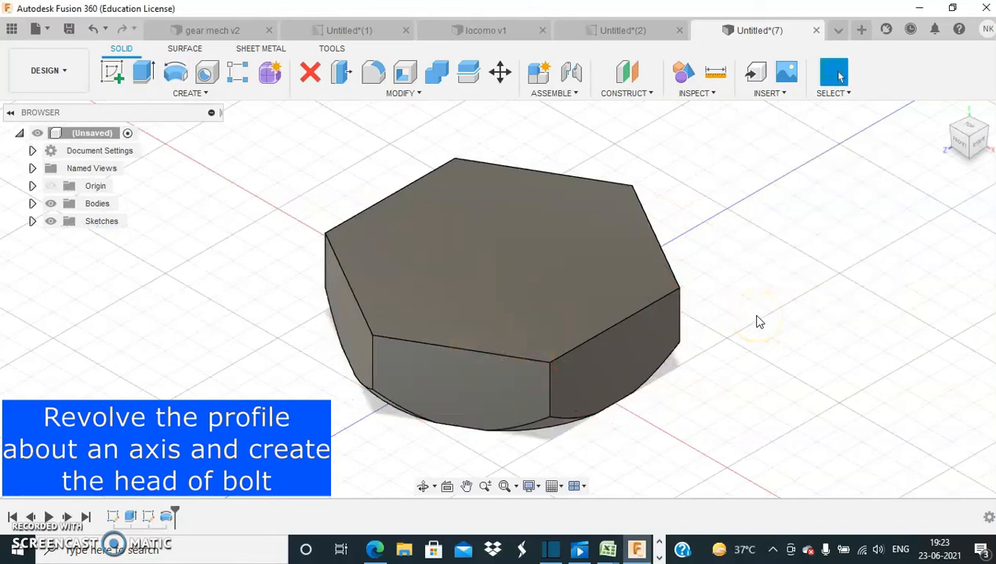
Step: Start a new sketch on the flat, unchamfered hexagonal face of the body
middle_click_drag(678, 300, 707, 302, "shift")
left_click(474, 274)
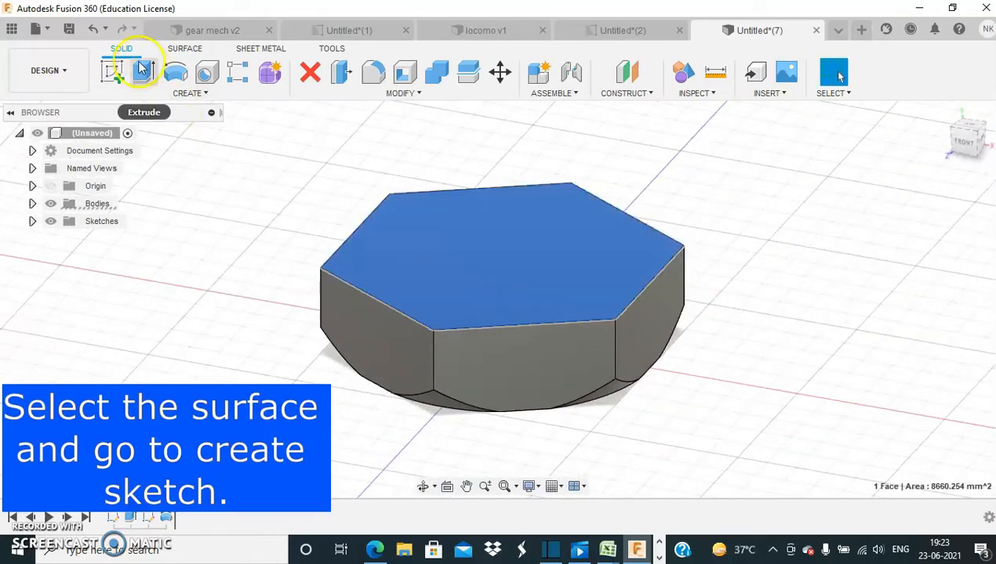
left_click(115, 77)
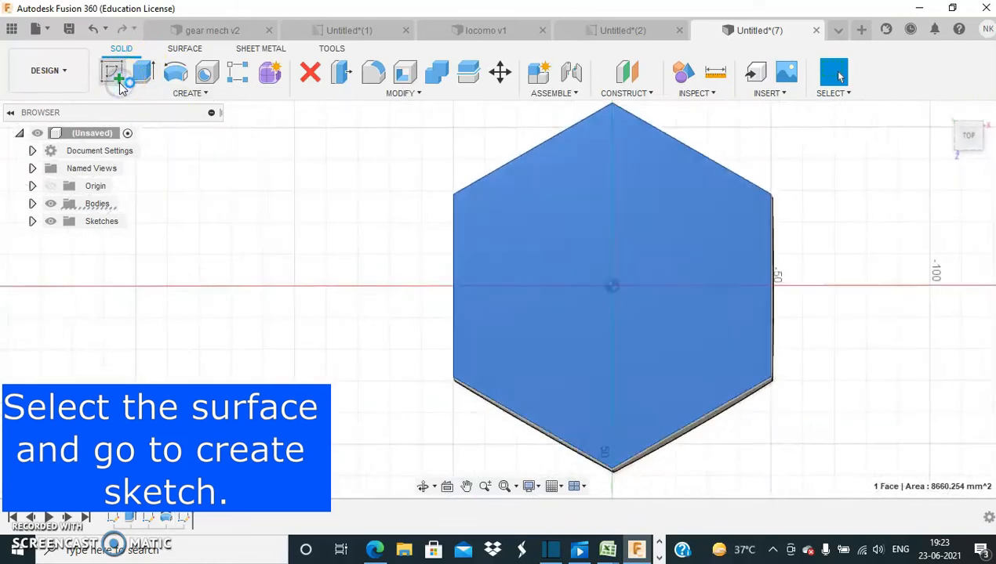
Step: Draw a 60 mm diameter circle centred on the origin of the hexagonal face and finish the sketch
left_click(174, 72)
left_click(468, 292)
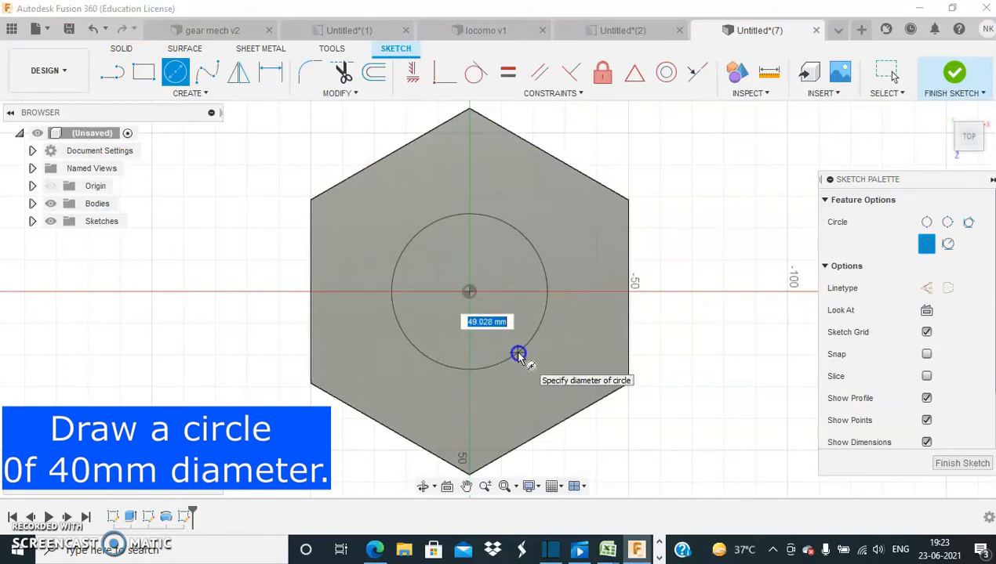
type("50")
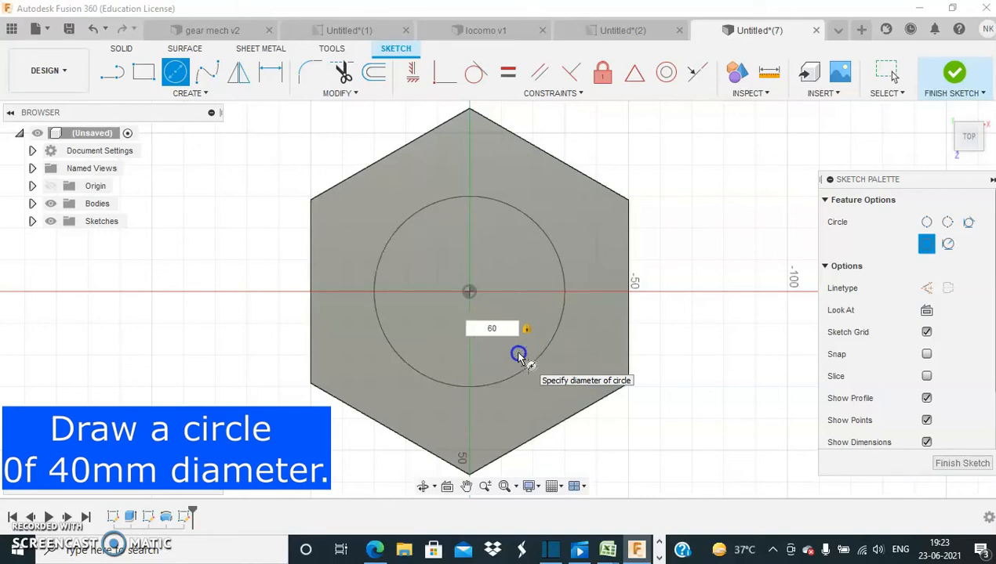
key("Return")
key("Escape")
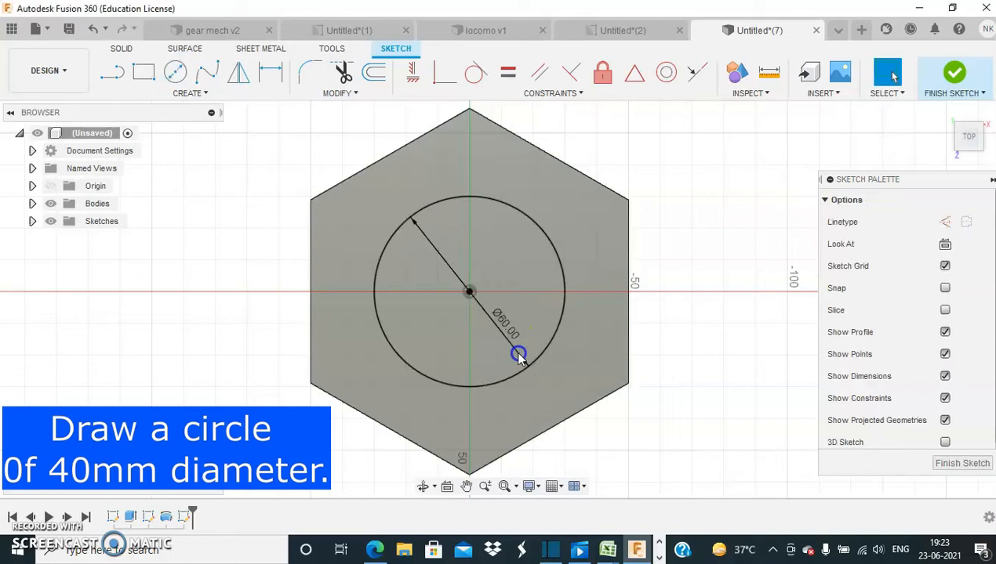
left_click(955, 73)
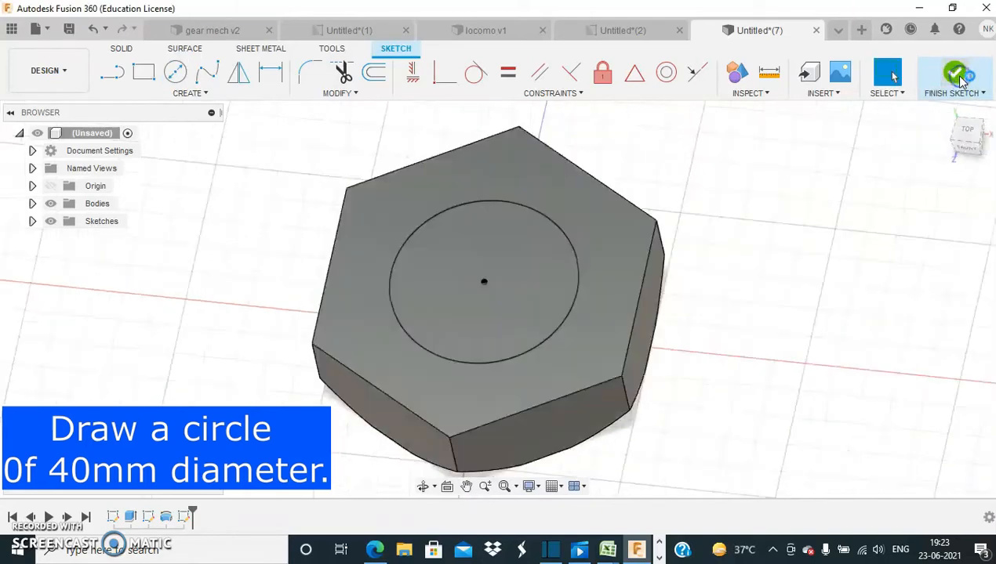
Step: Extrude the circular profile 100 mm outward from the hexagonal head to form the bolt shank
left_click(460, 271)
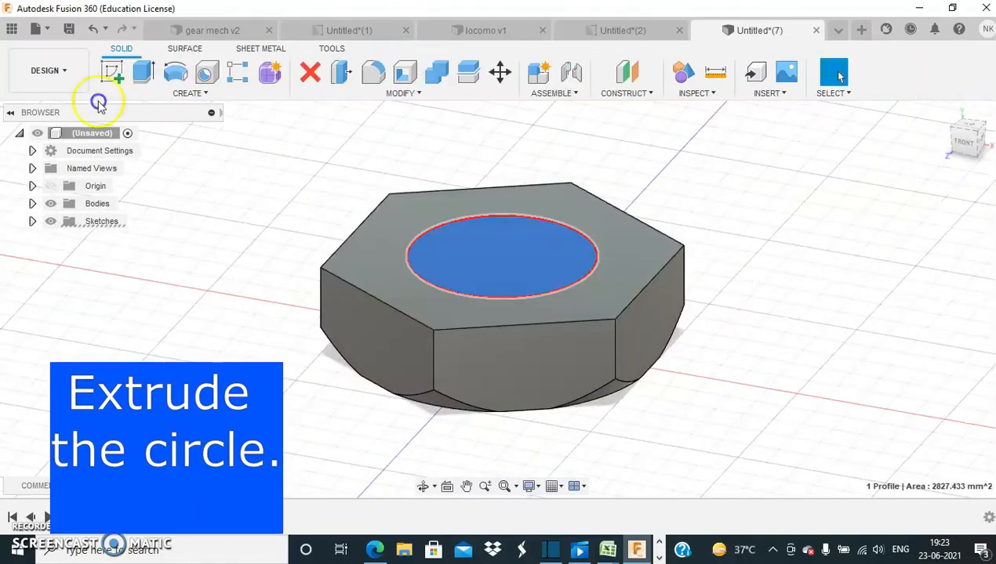
left_click(142, 73)
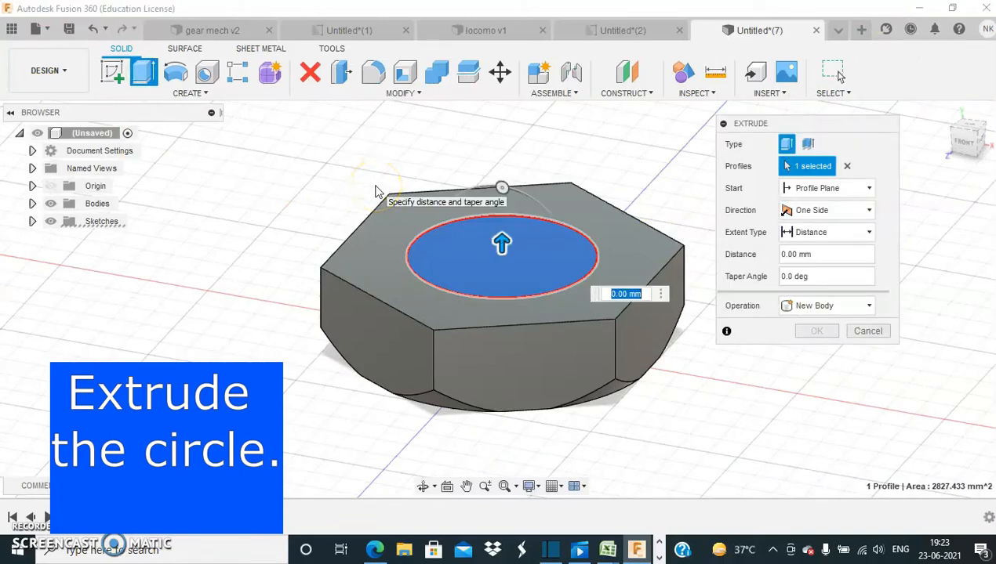
type("100")
key("Return")
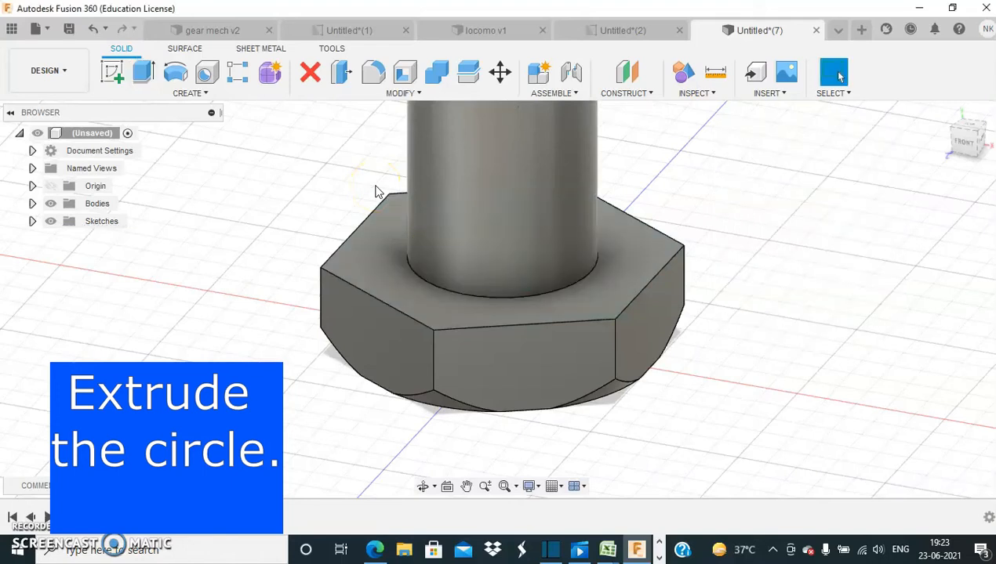
Step: Create a construction plane offset 50 mm upward from the XZ origin plane, hiding the bodies temporarily to pick it
scroll(659, 226, "down", 2)
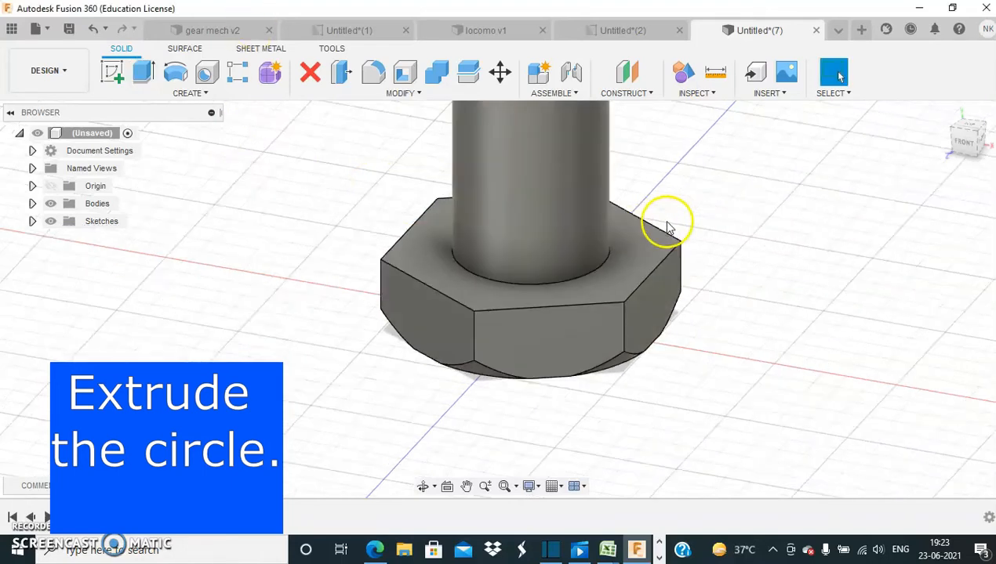
scroll(670, 251, "down", 3)
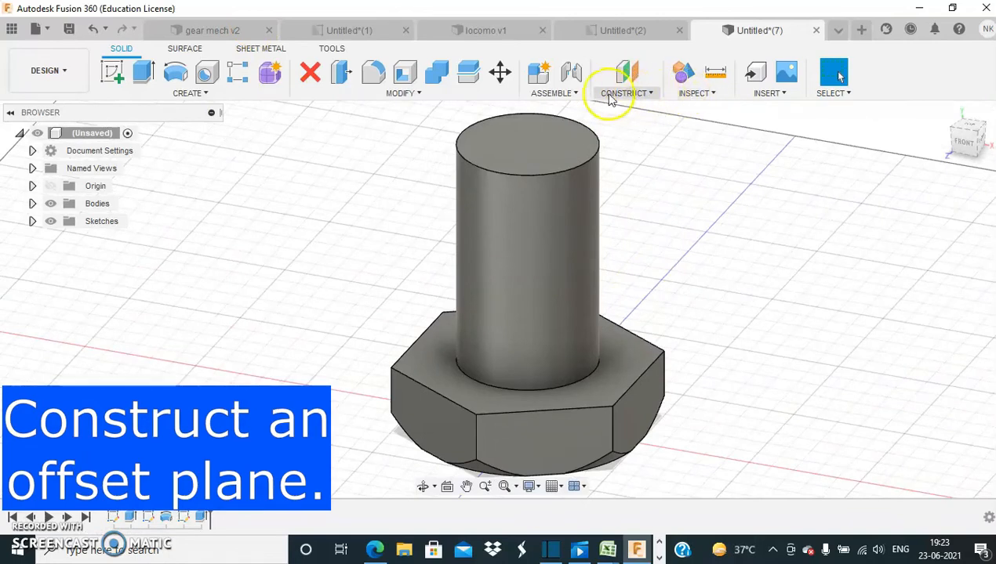
left_click(651, 94)
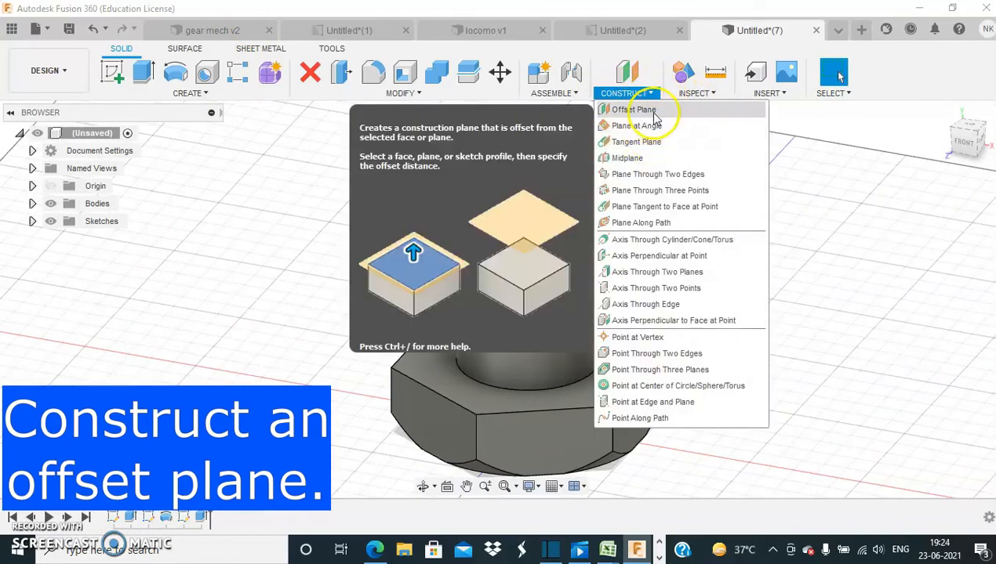
left_click(655, 110)
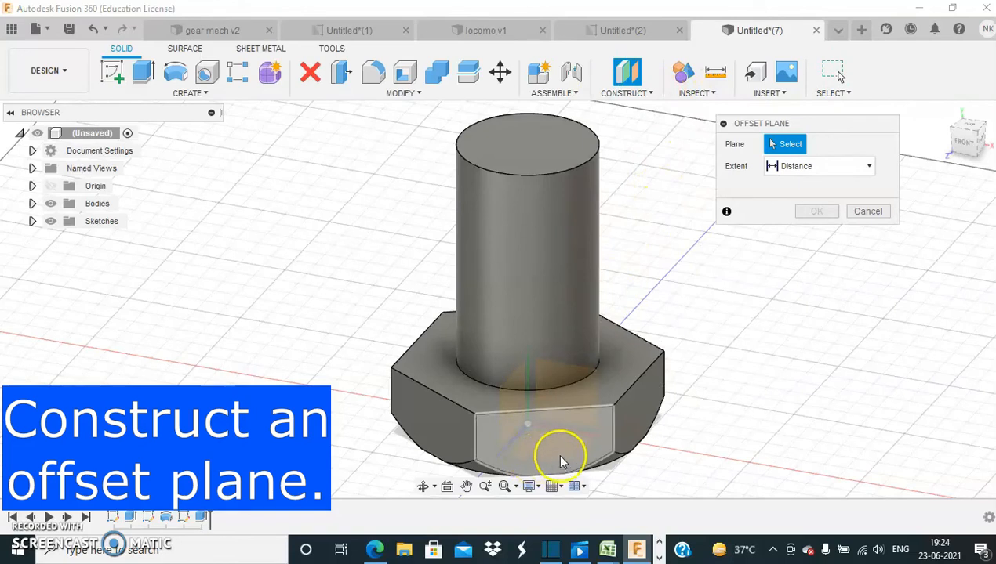
left_click(51, 204)
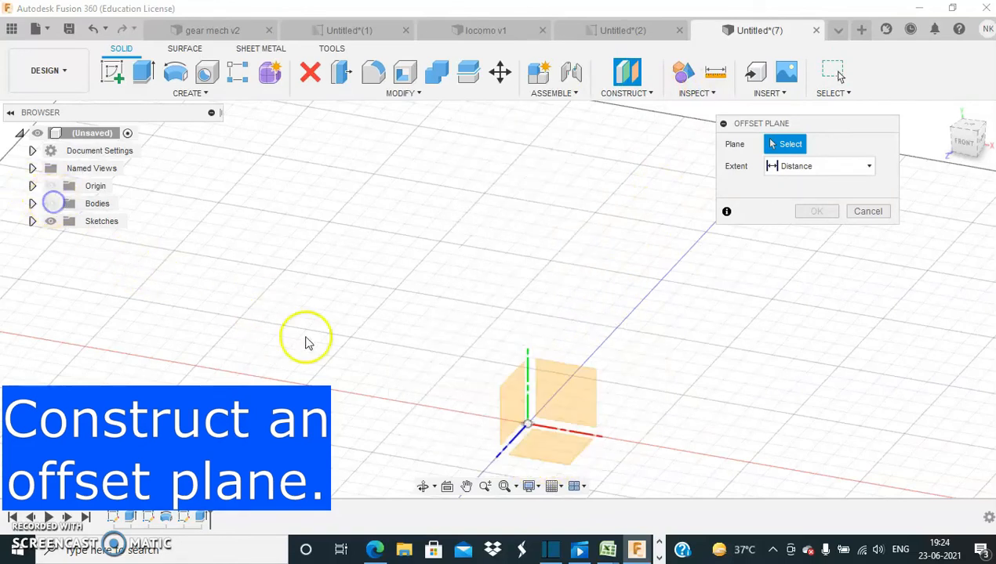
left_click(557, 453)
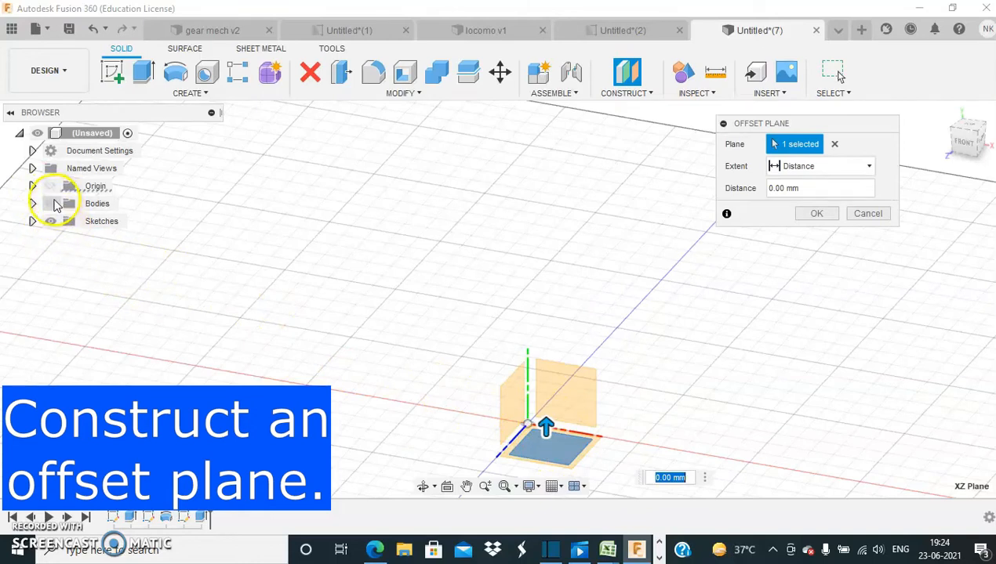
left_click(51, 204)
left_click_drag(545, 428, 544, 315)
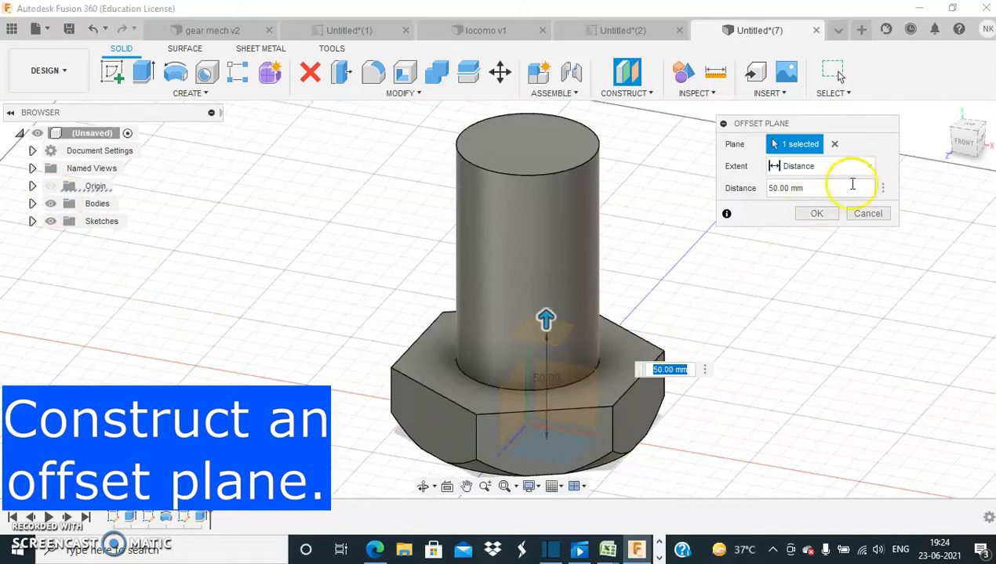
left_click(817, 214)
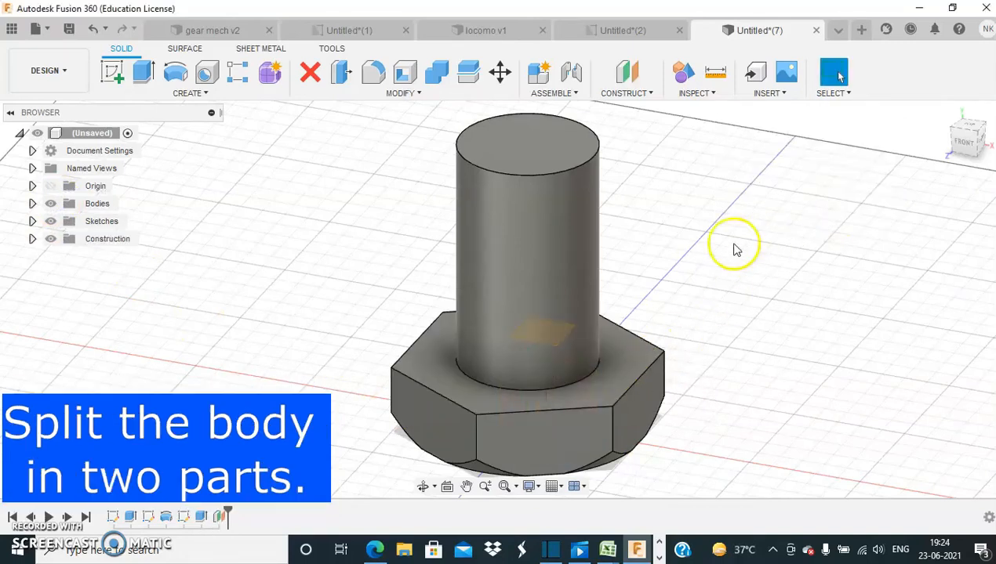
Step: Split the bolt body in two using the offset construction plane across the shank as the splitting tool
left_click(650, 93)
left_click(427, 96)
left_click(417, 94)
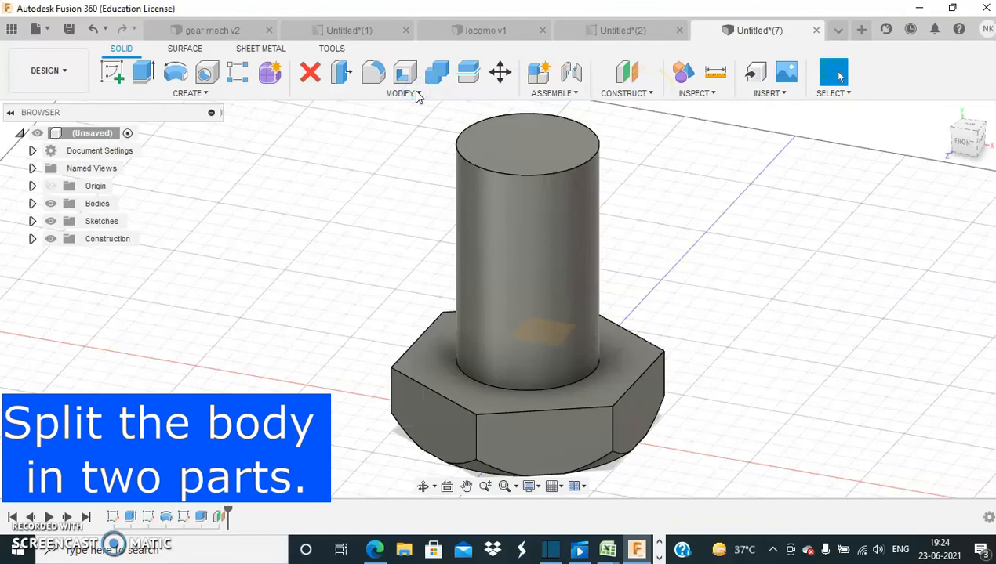
left_click(419, 94)
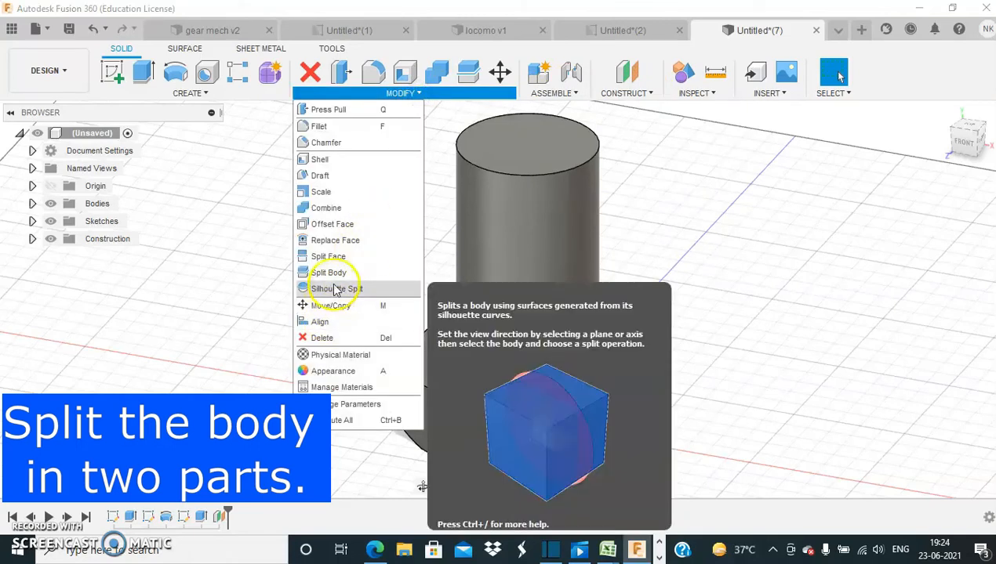
left_click(338, 274)
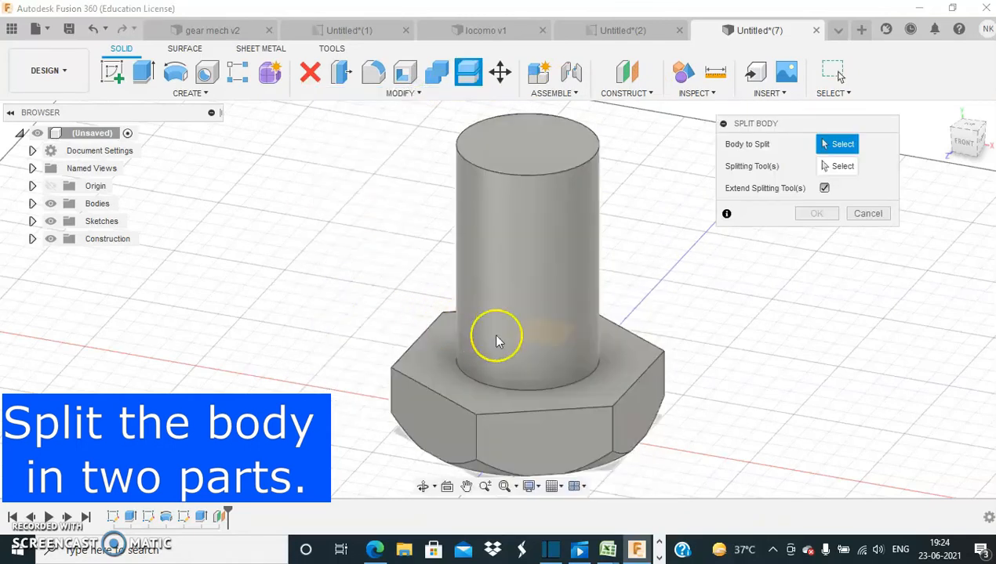
left_click(560, 286)
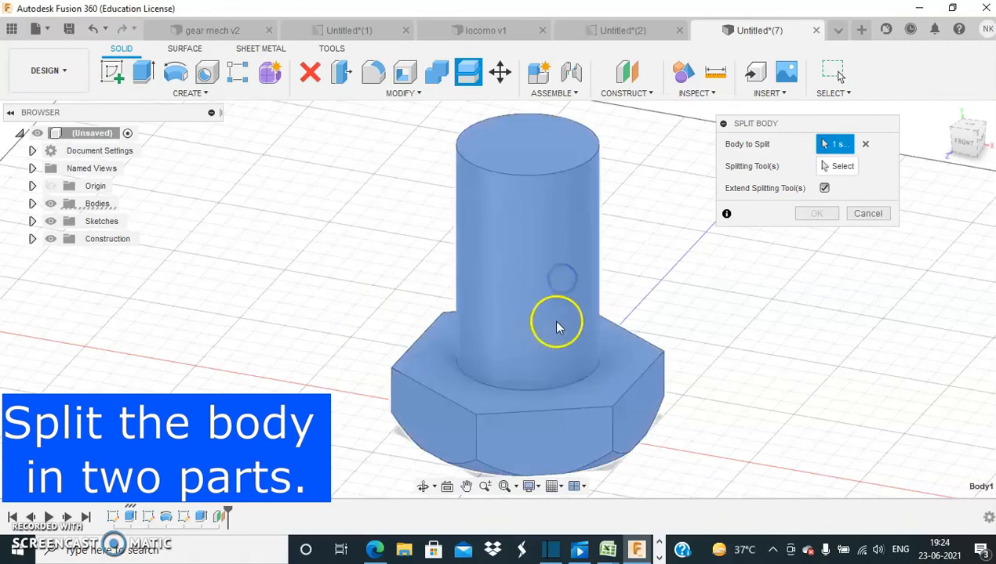
left_click(837, 166)
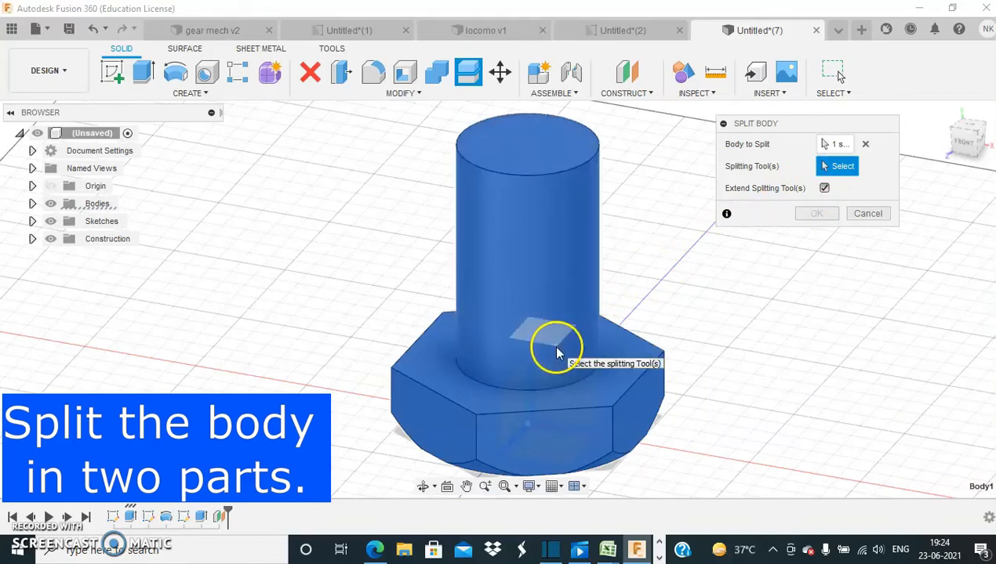
left_click(555, 349)
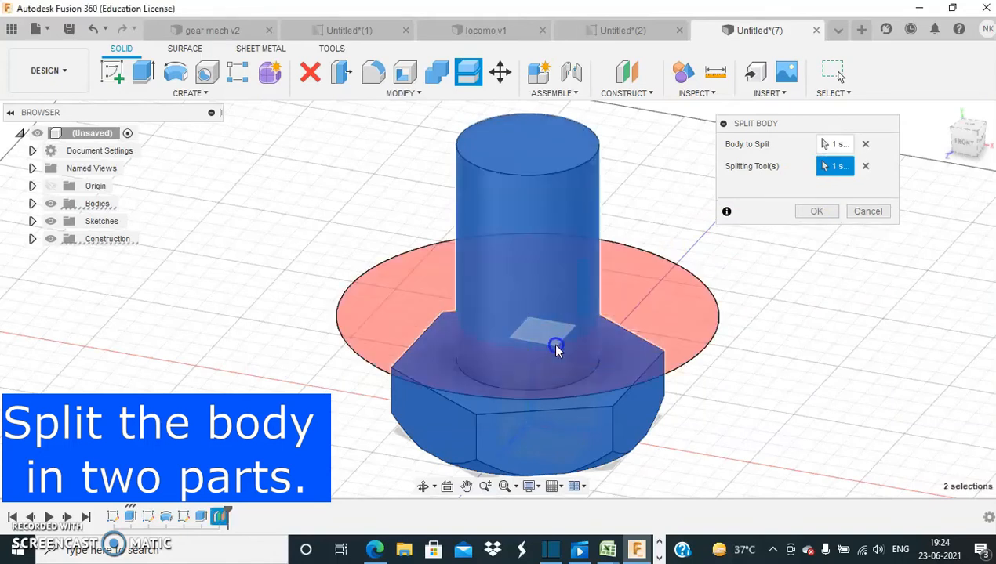
left_click(833, 215)
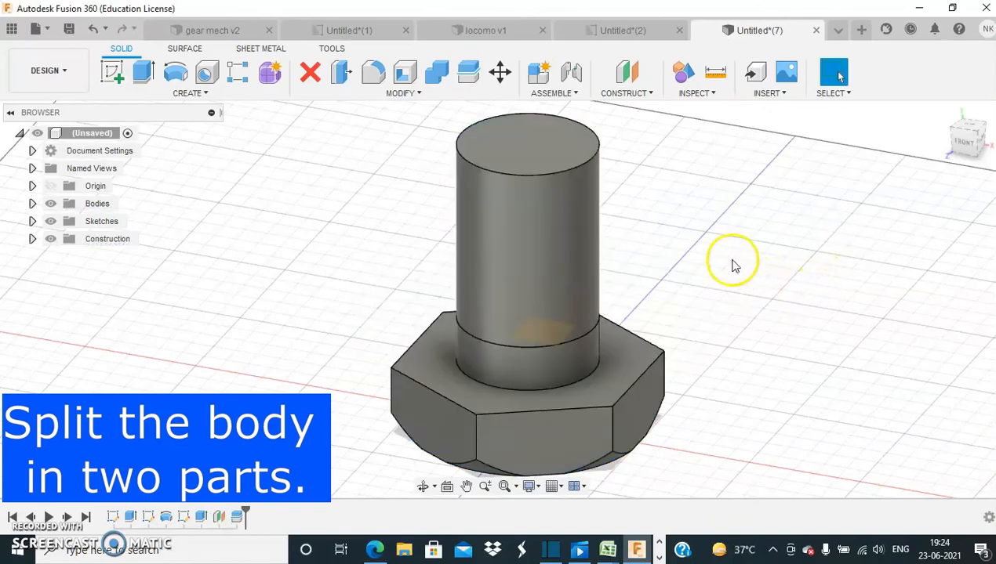
Step: Add a modeled, full-length, right-hand ISO Metric thread, size 60.0 mm, M60x5.5, to the shank's cylindrical face beyond the split
left_click(201, 92)
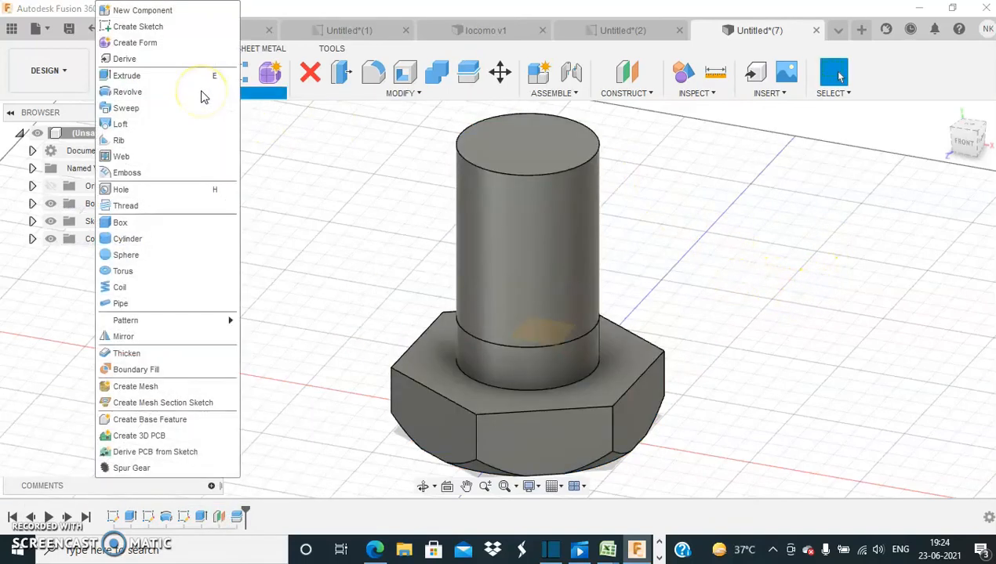
left_click(174, 205)
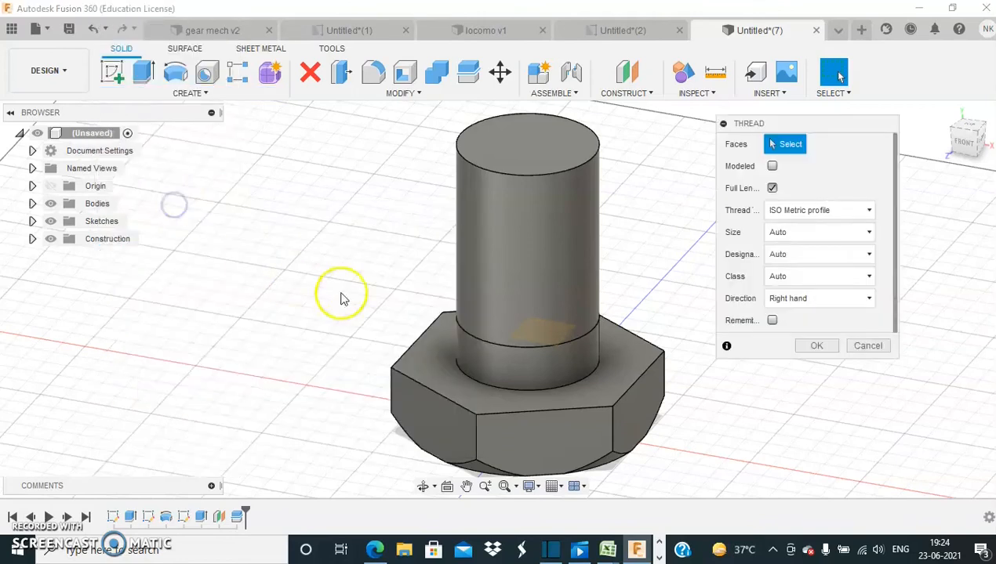
left_click(495, 260)
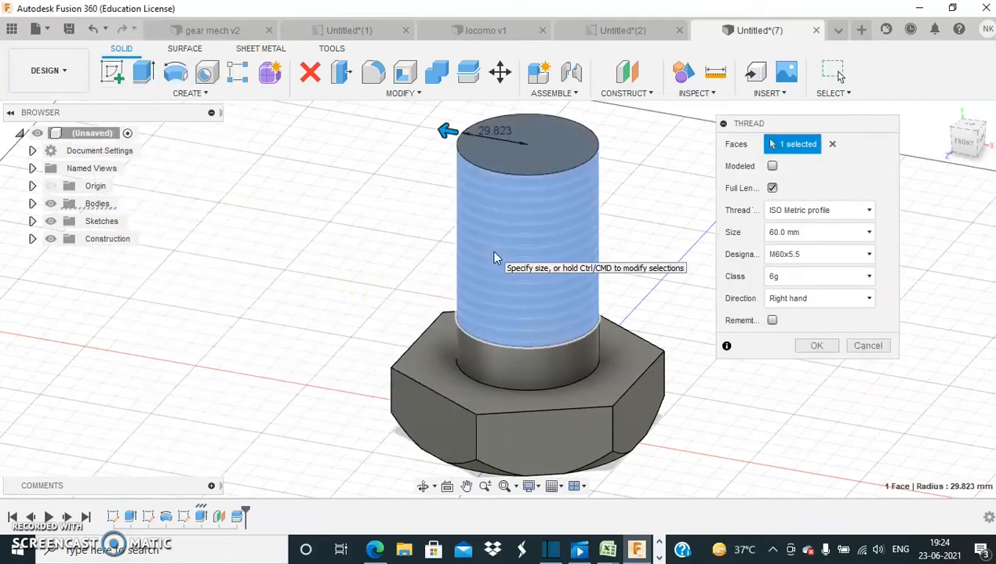
left_click(777, 168)
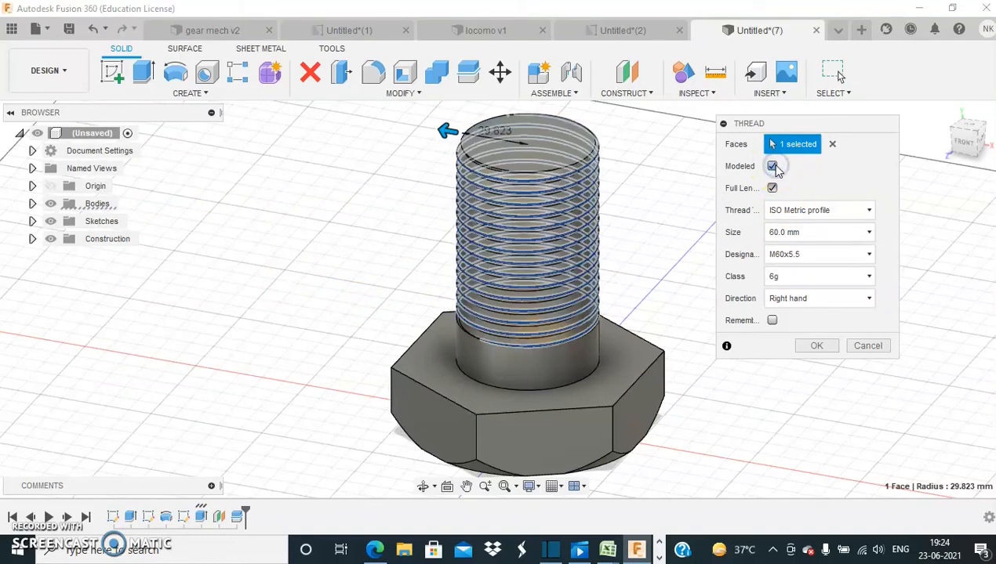
left_click(853, 234)
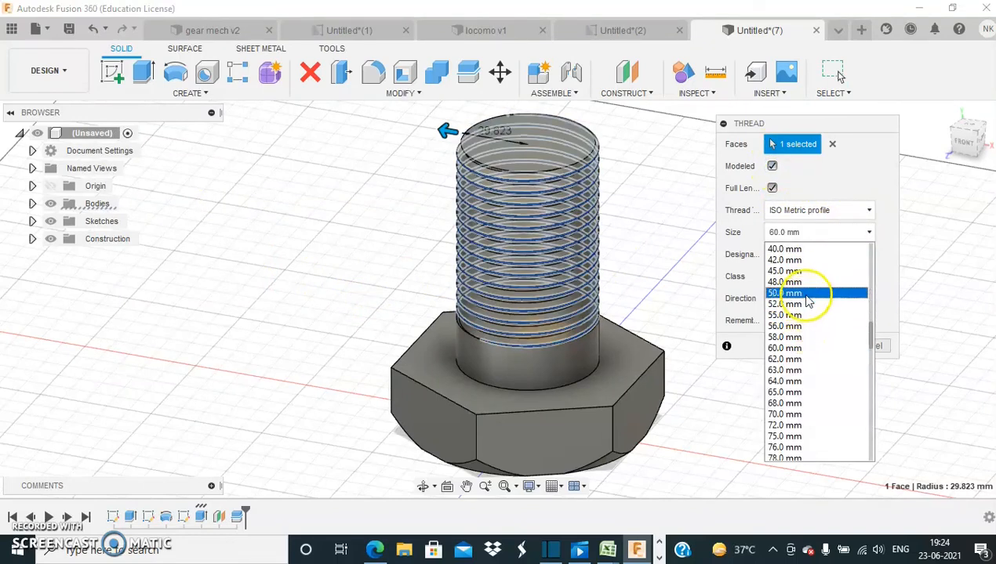
left_click(812, 348)
left_click(816, 346)
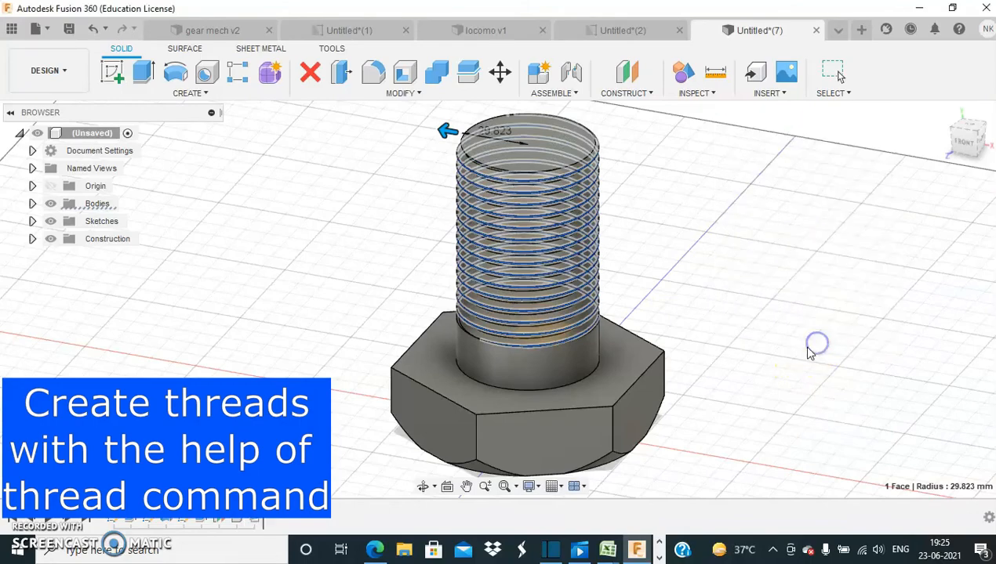
middle_click_drag(780, 359, 484, 341, "shift")
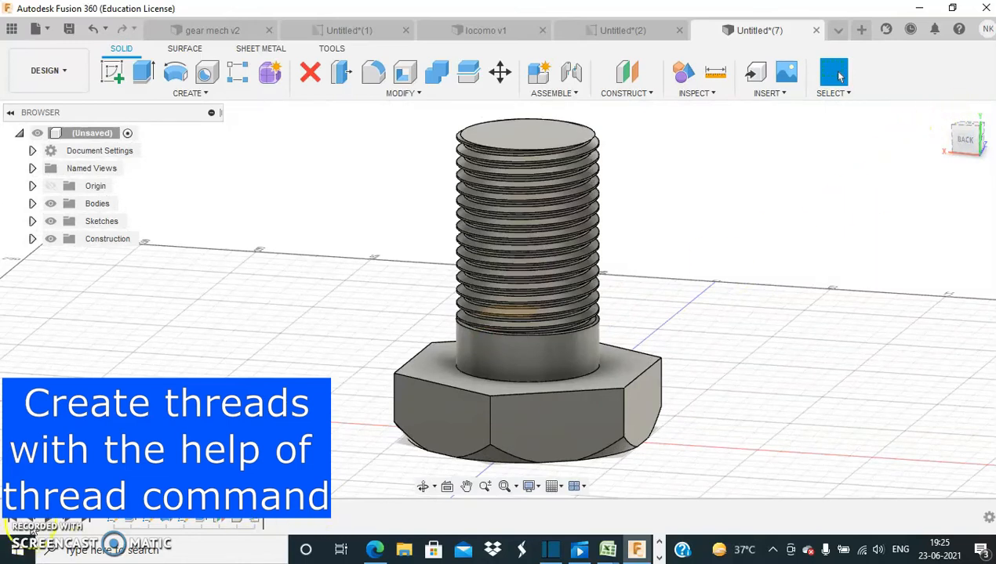
left_click(941, 112)
middle_click_drag(790, 234, 777, 128, "shift")
middle_click_drag(771, 338, 710, 217, "shift")
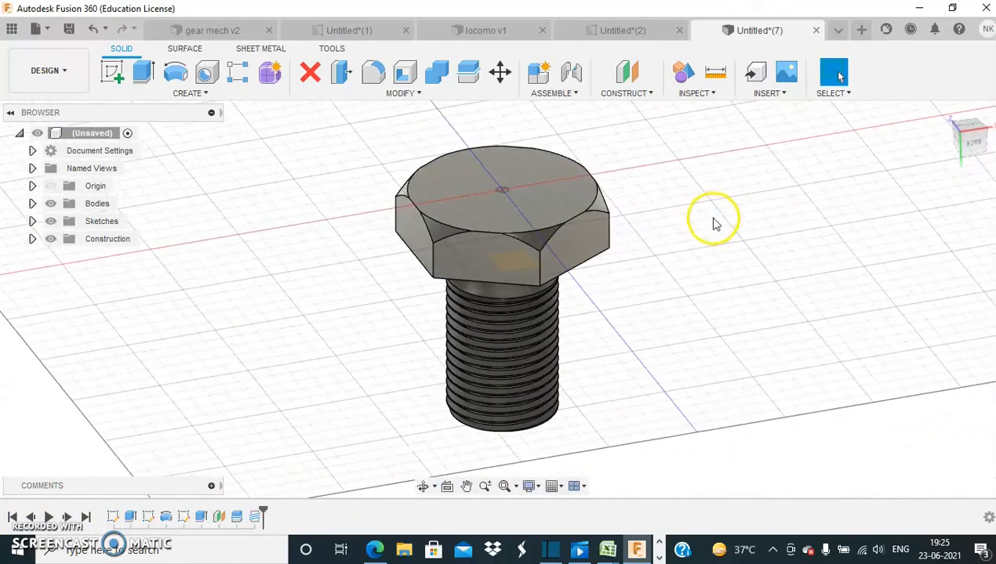